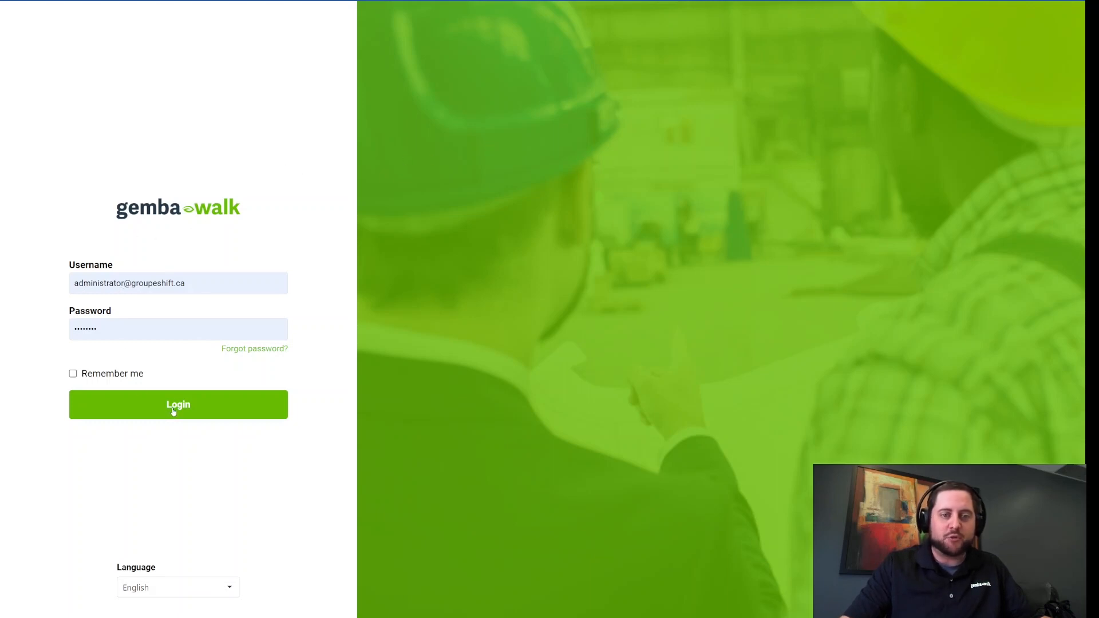
- Log in with the prefilled administrator credentials and open the list of team members
click(173, 410)
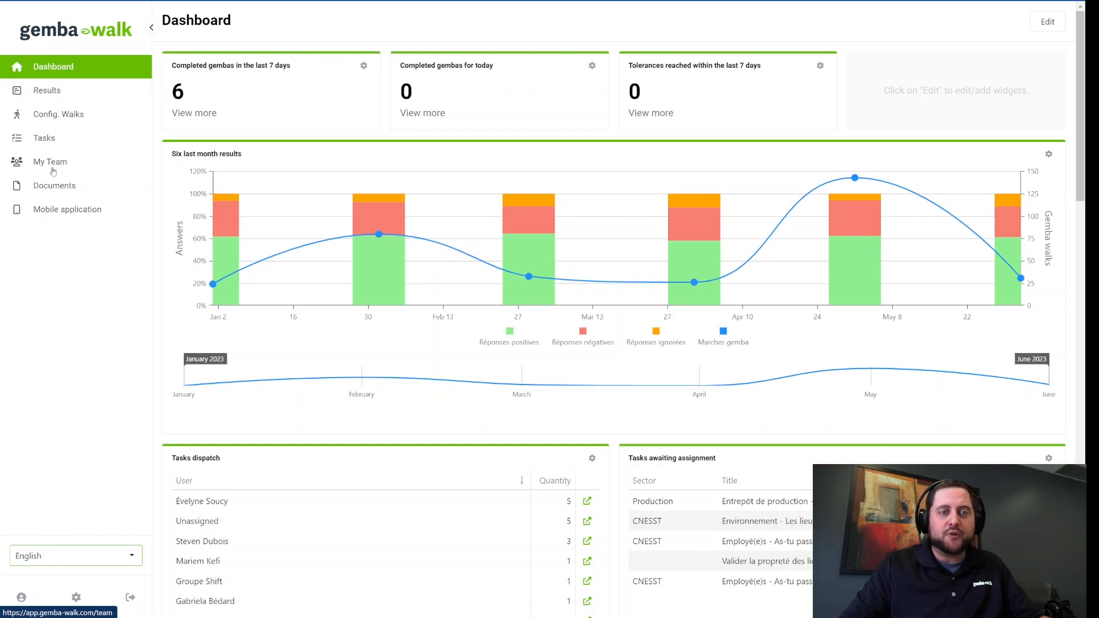
click(47, 167)
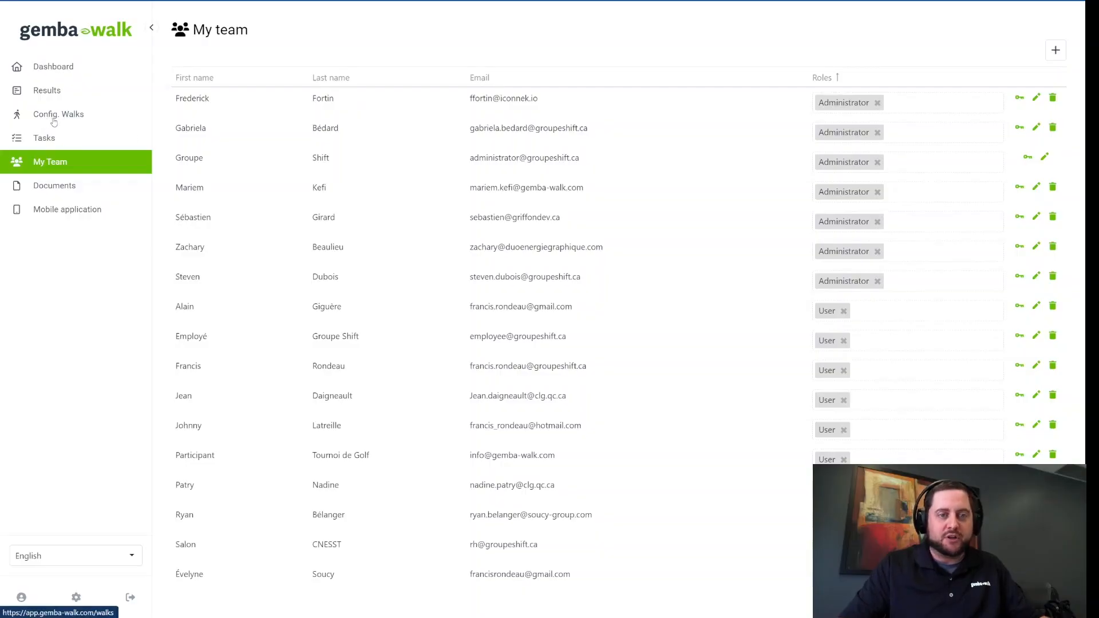
- Create an active department named "Health and security" in the walk configuration, without assigning members
click(56, 117)
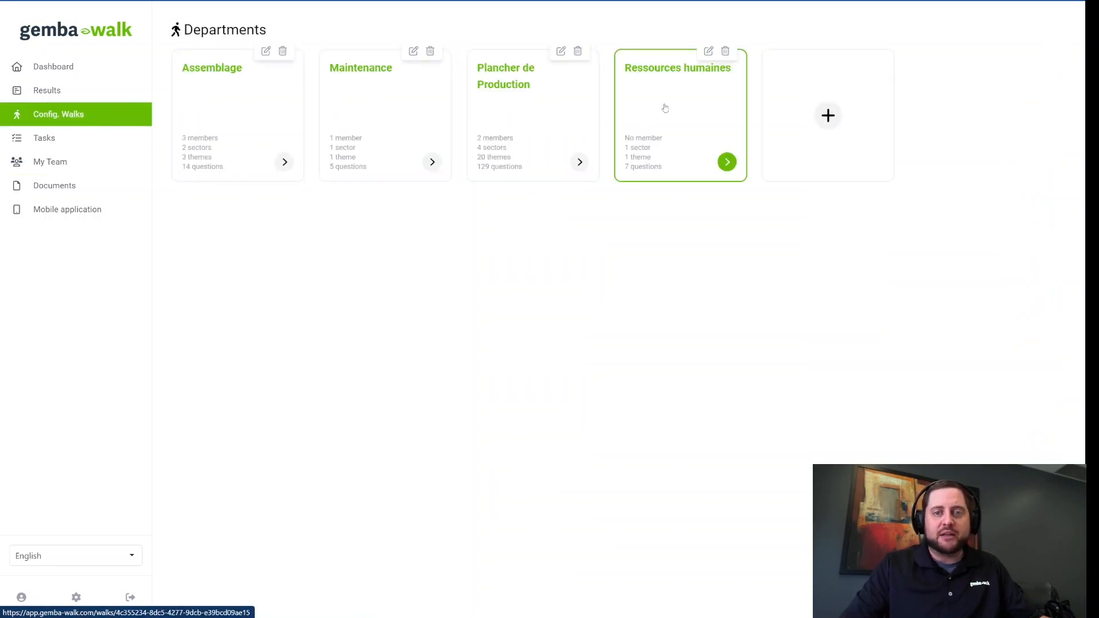
click(830, 115)
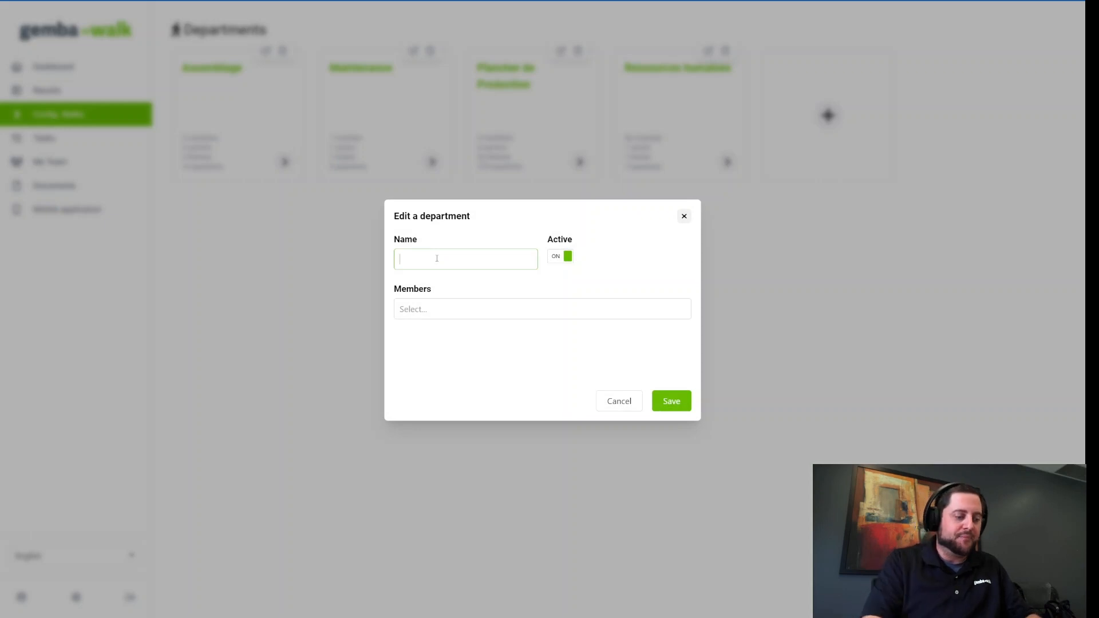
text(Health)
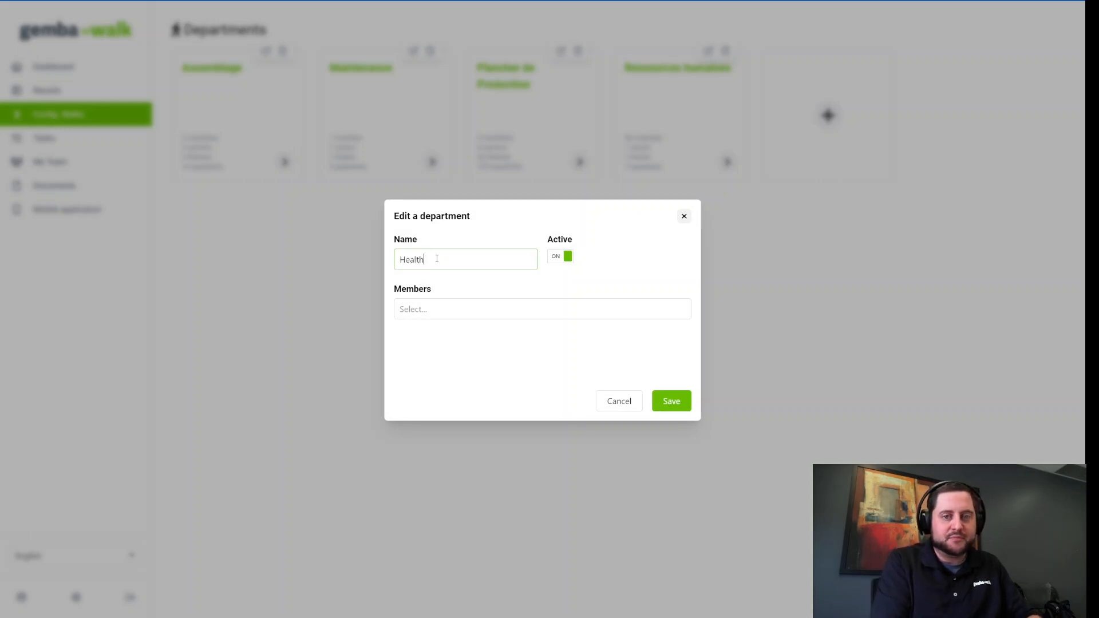
text( and security)
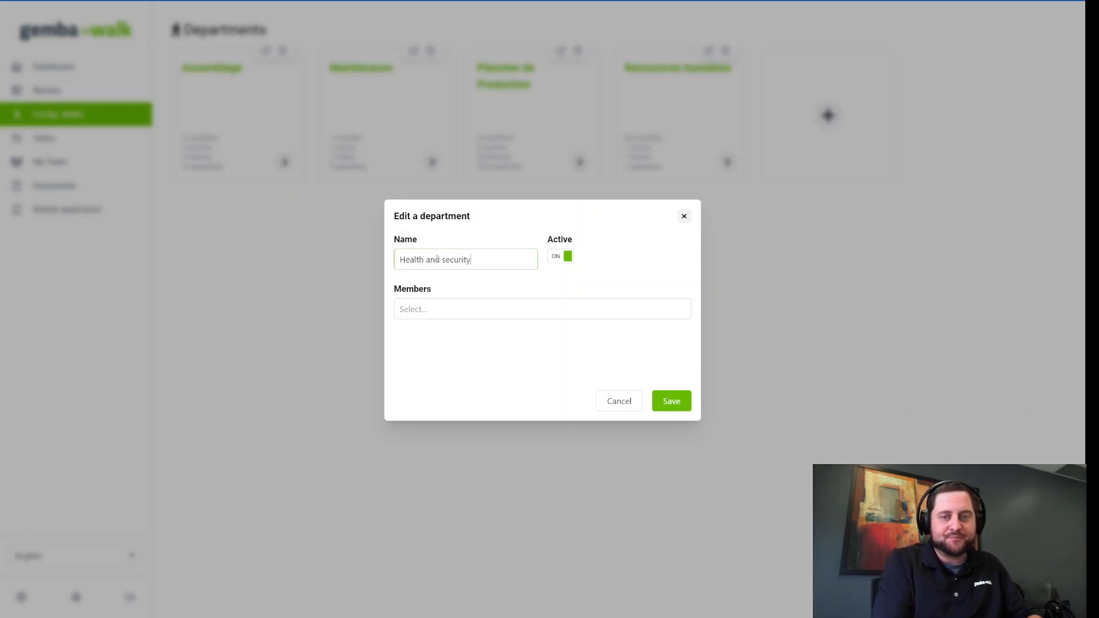
click(465, 314)
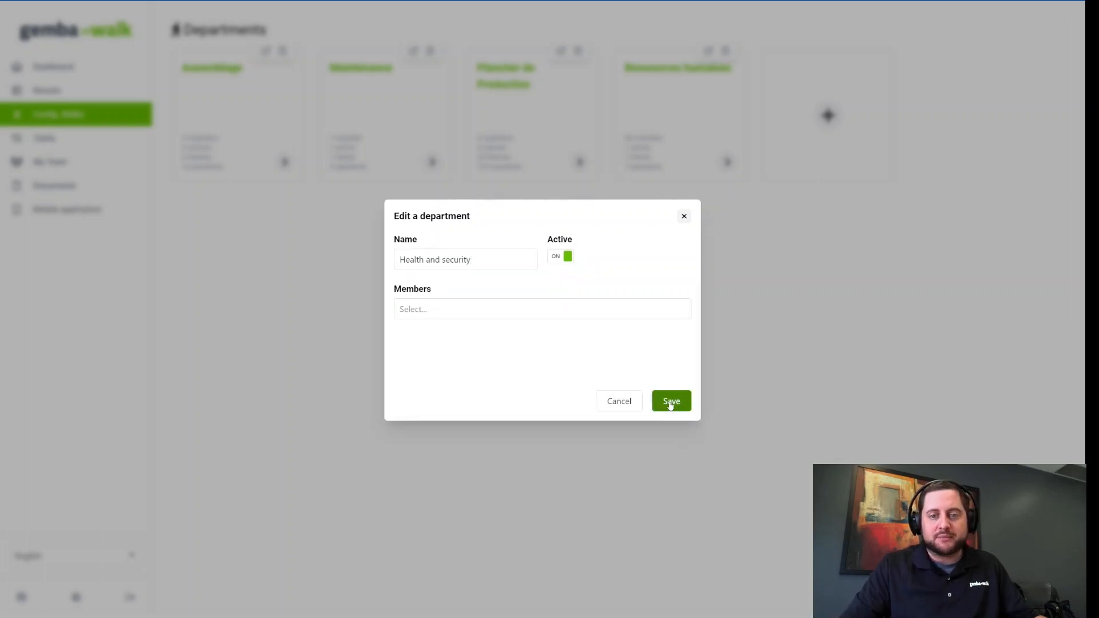
click(671, 401)
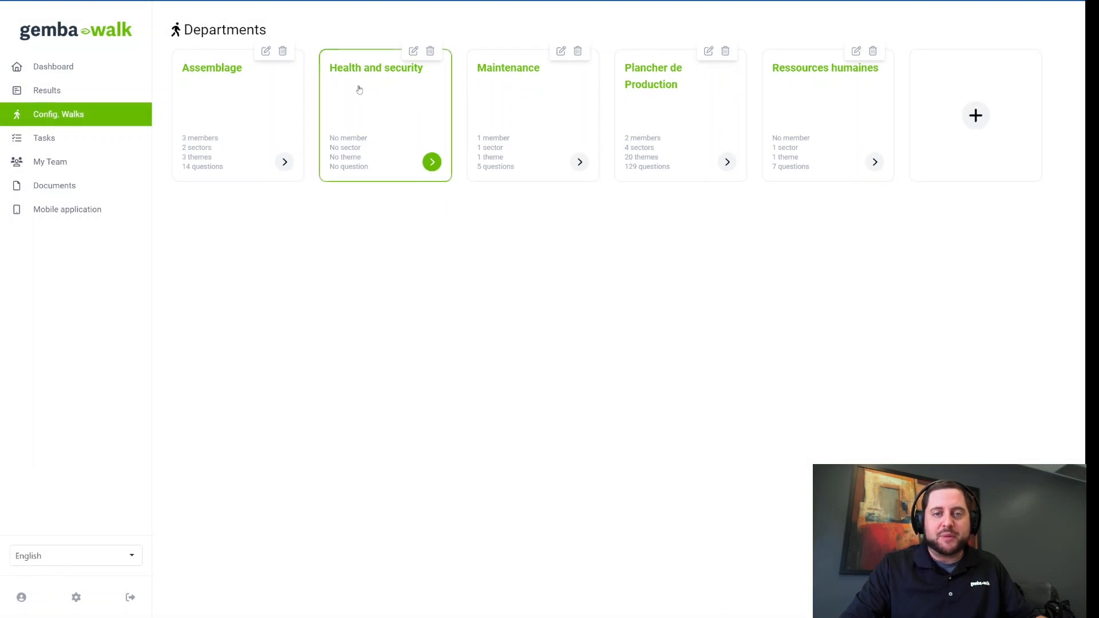
- Add a sector to the Health and security department and name it "Mill #1"
click(432, 163)
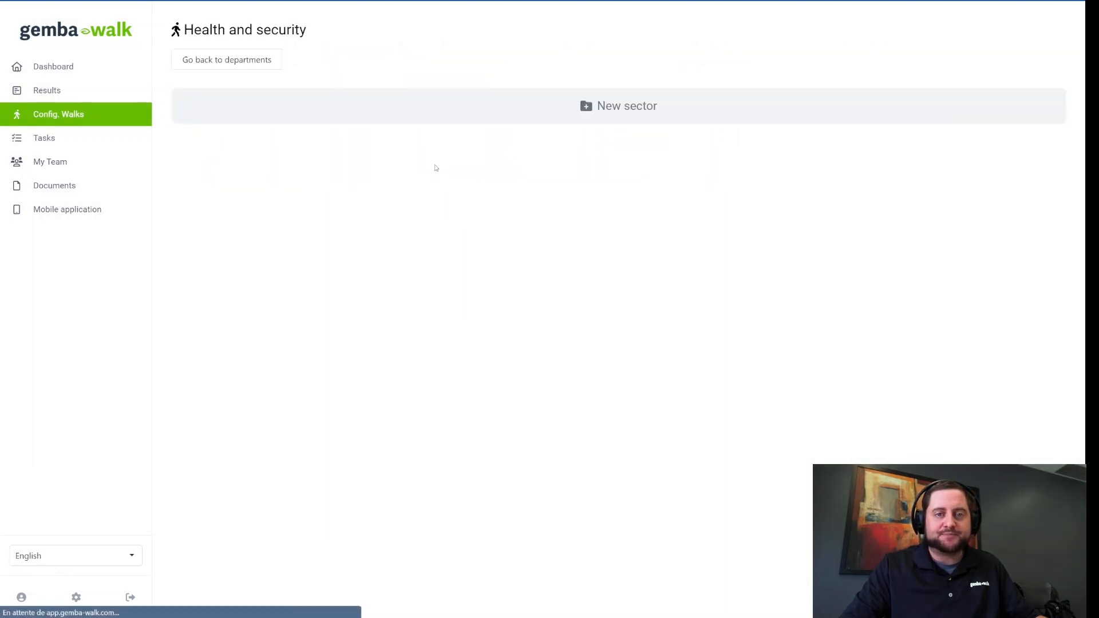
click(635, 115)
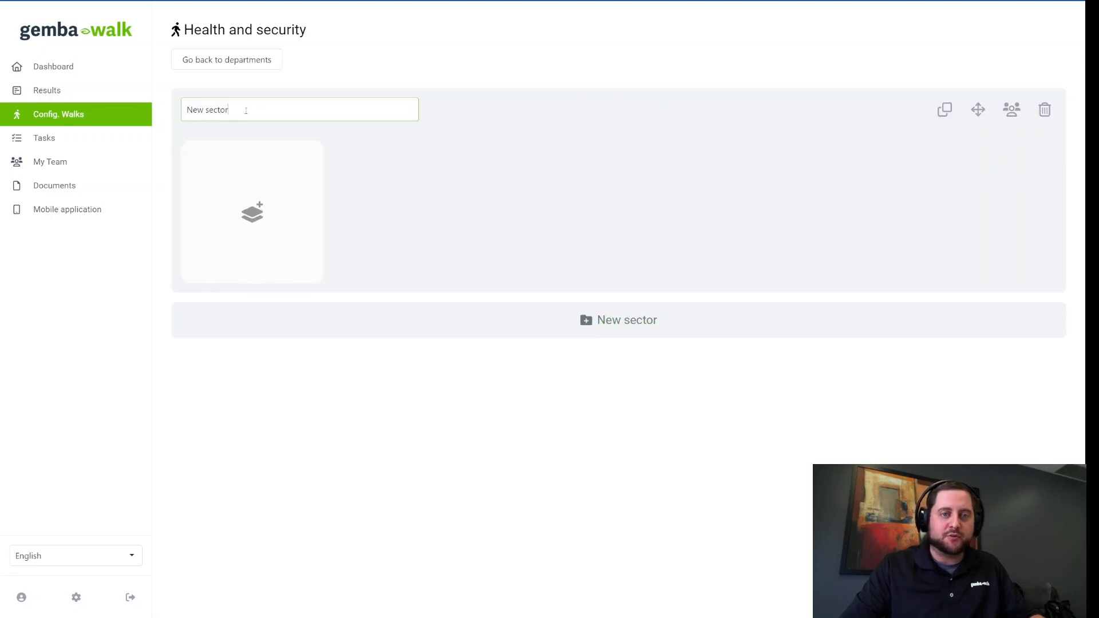
triple_click(247, 110)
drag(193, 31, 286, 32)
click(274, 90)
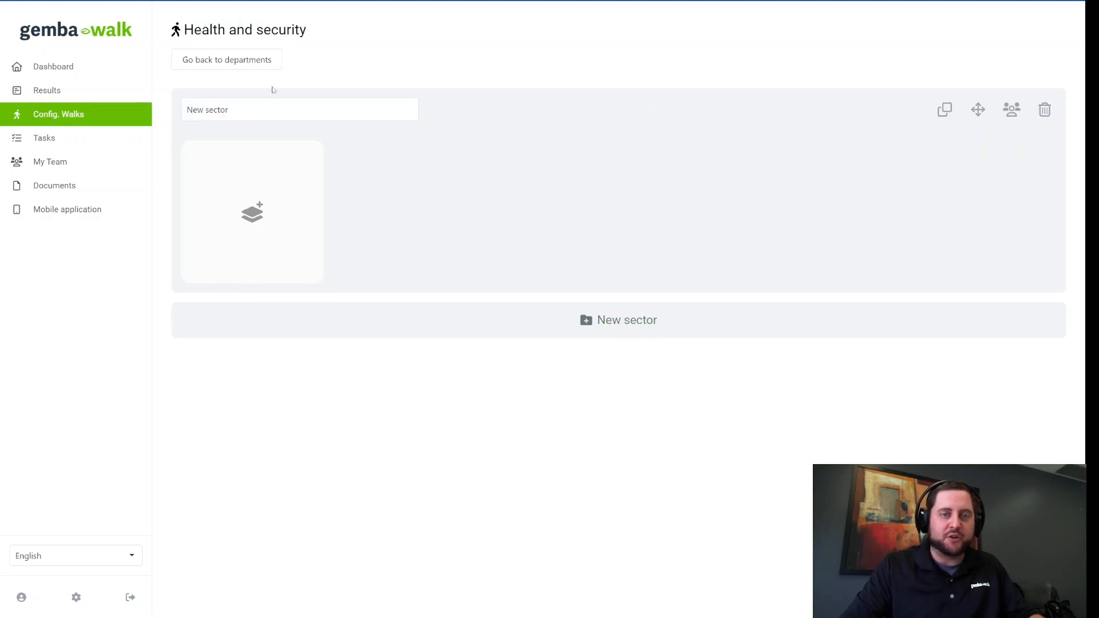
triple_click(257, 112)
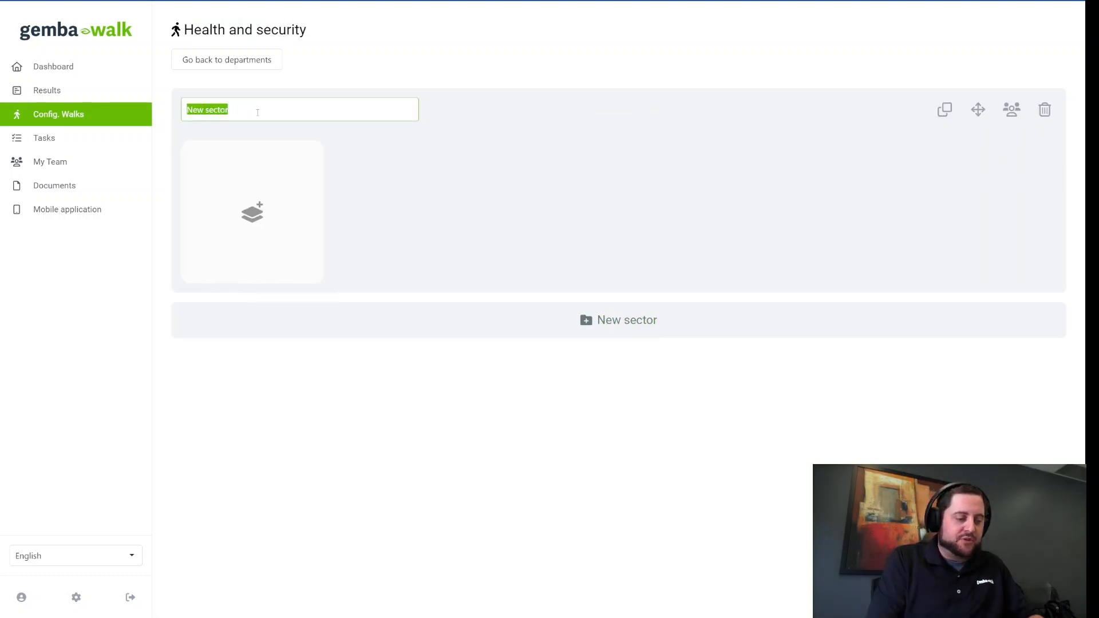
text(Mill #1)
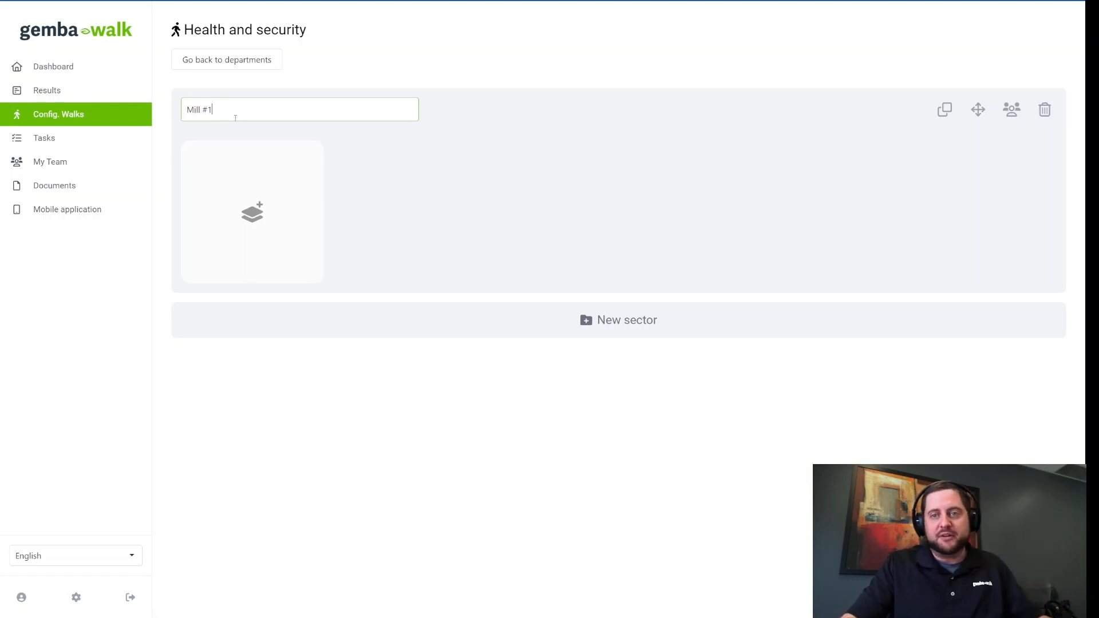
drag(184, 31, 313, 32)
click(241, 92)
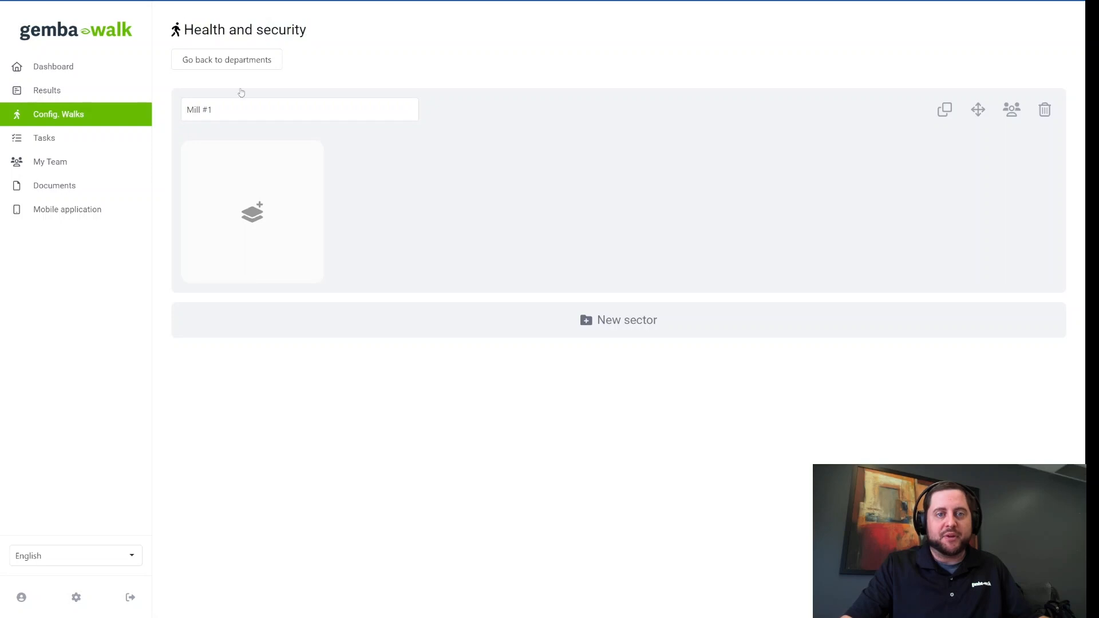
- Review the allowed users for the Mill #1 sector without selecting anyone
click(1012, 110)
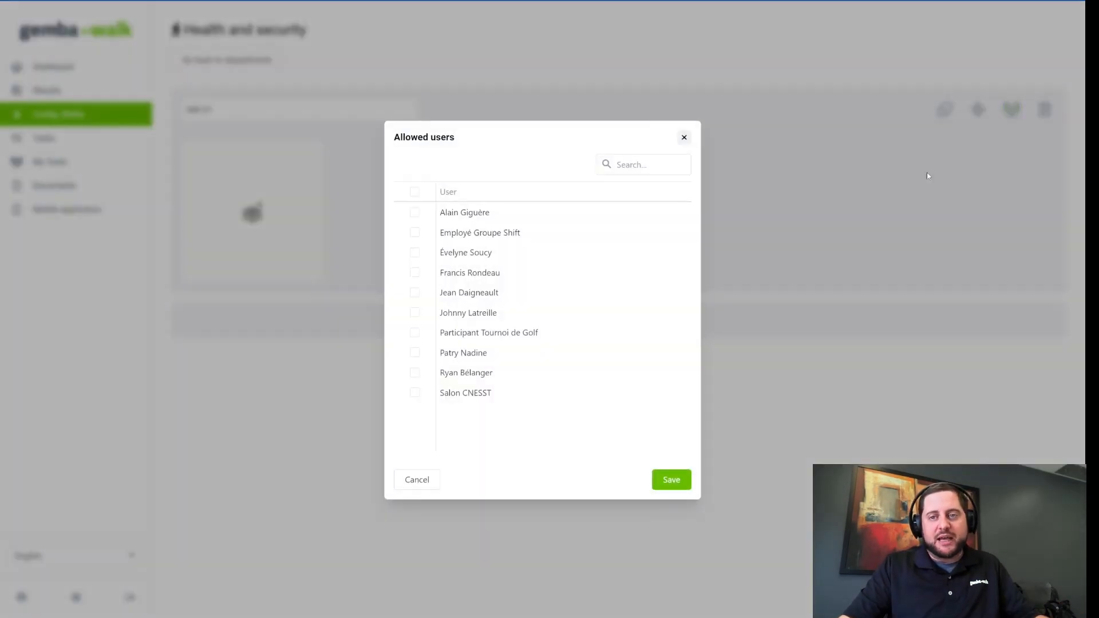
click(685, 138)
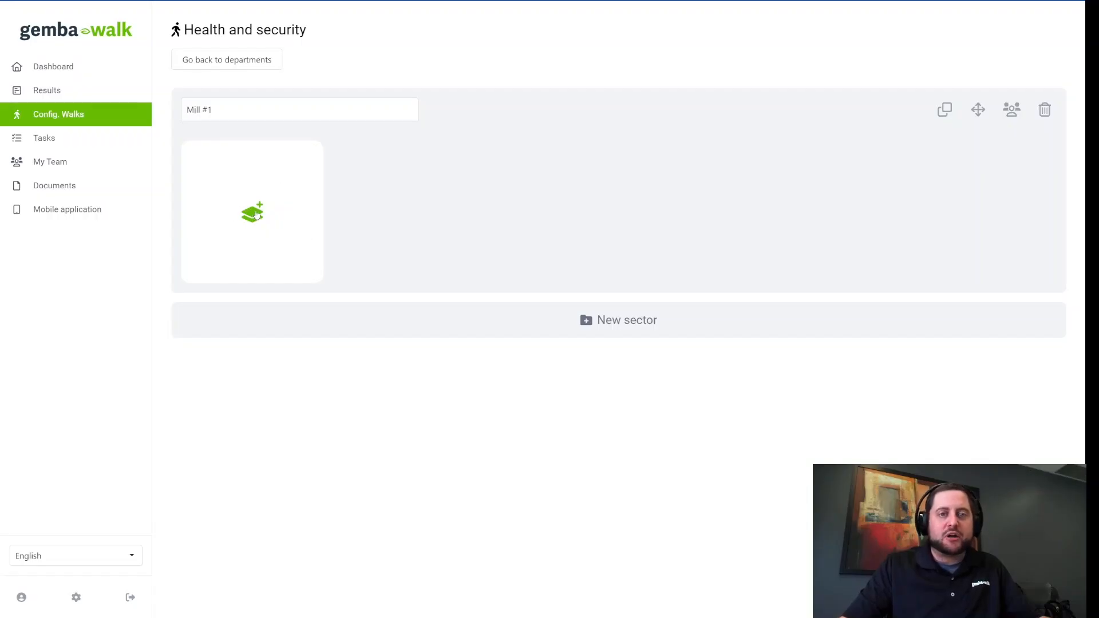
- Add a theme to the Mill #1 sector and rename it "Employees"
click(256, 210)
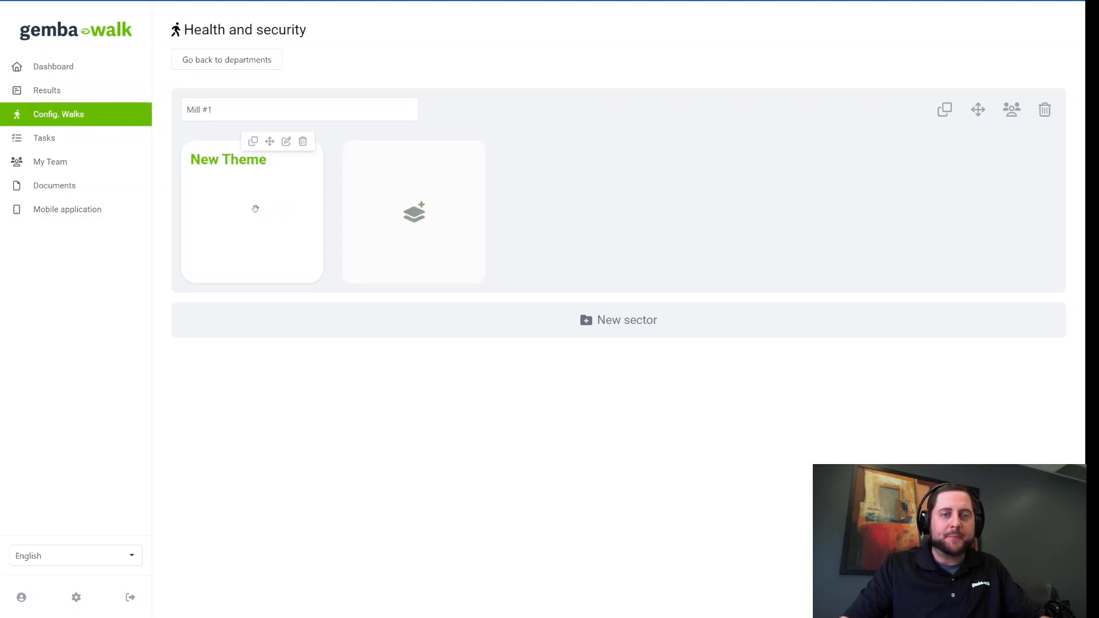
click(287, 142)
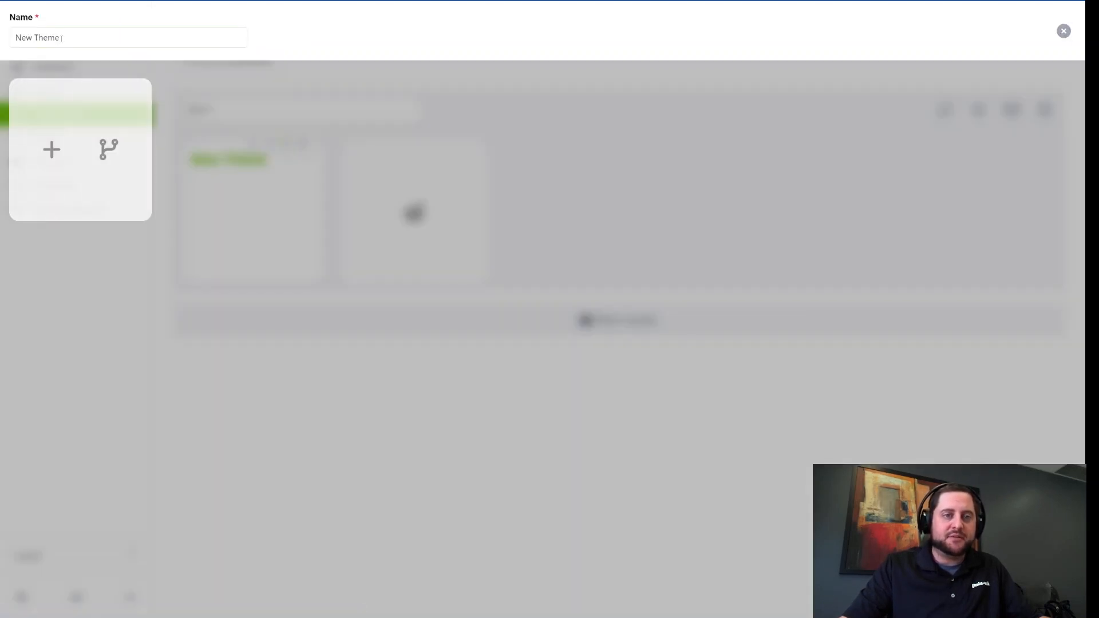
drag(61, 37, 11, 30)
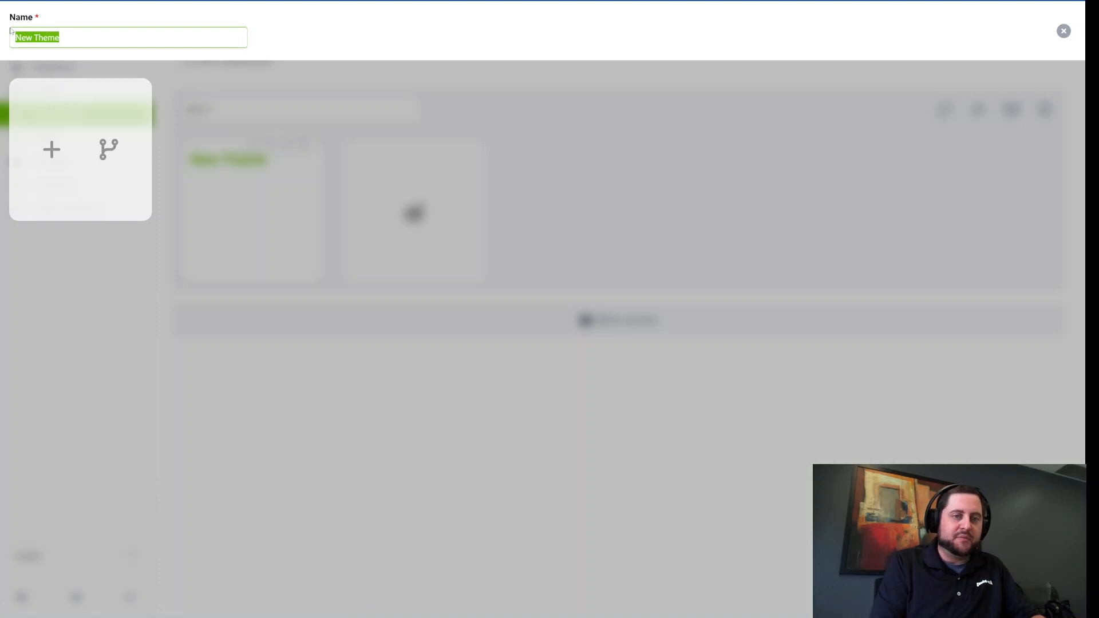
text(Employ)
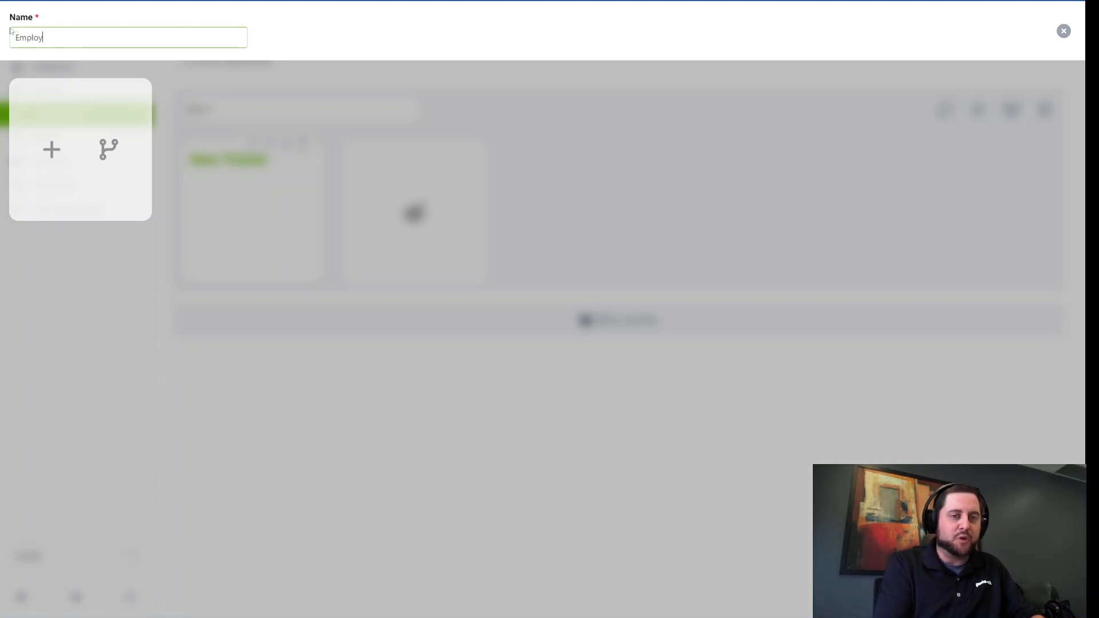
text(ees)
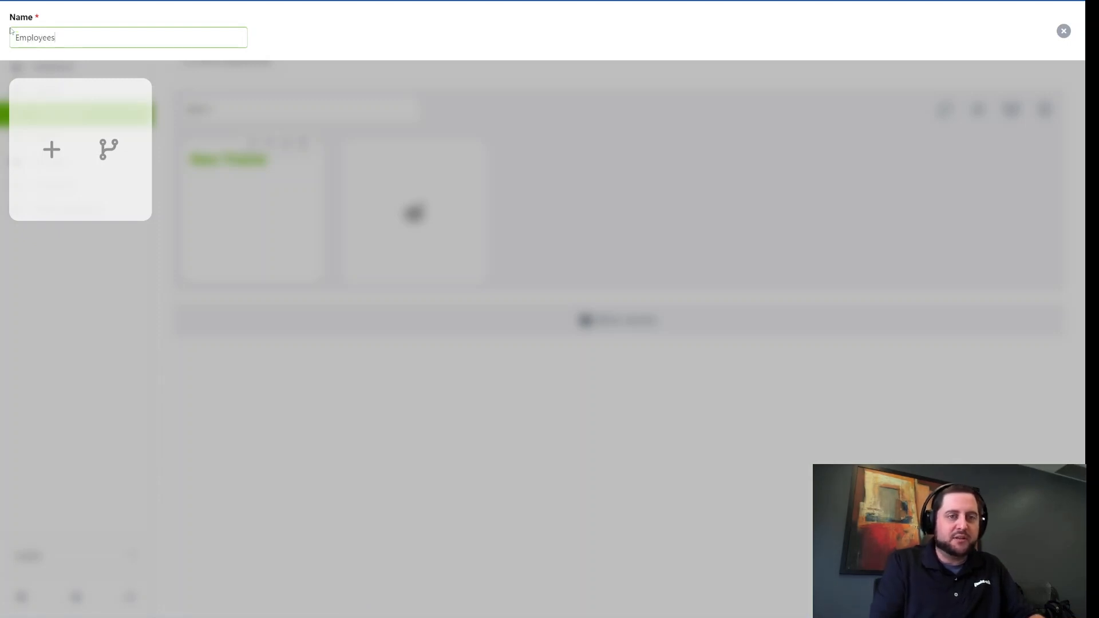
- Add the question "Is everything ok ?" to the Employees theme
click(51, 150)
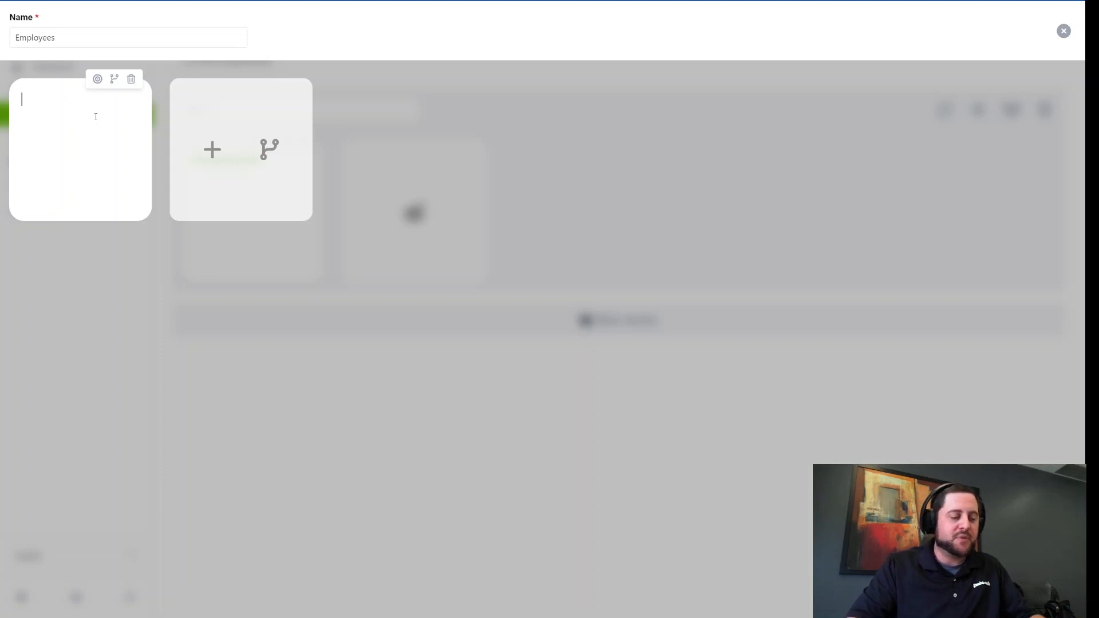
text(Is everytih)
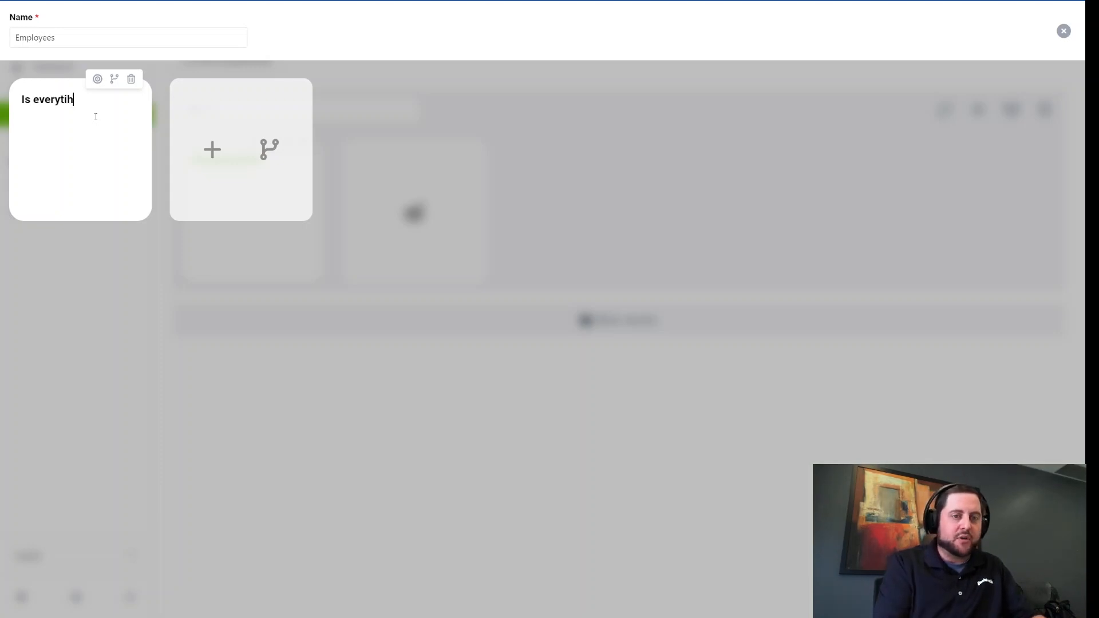
key(BackSpace)
key(BackSpace)
text(hing ok ?)
- Add a second question to the Employees theme reading "Does everyone wear their safety gears ?"
click(212, 148)
text(Does everyone wear)
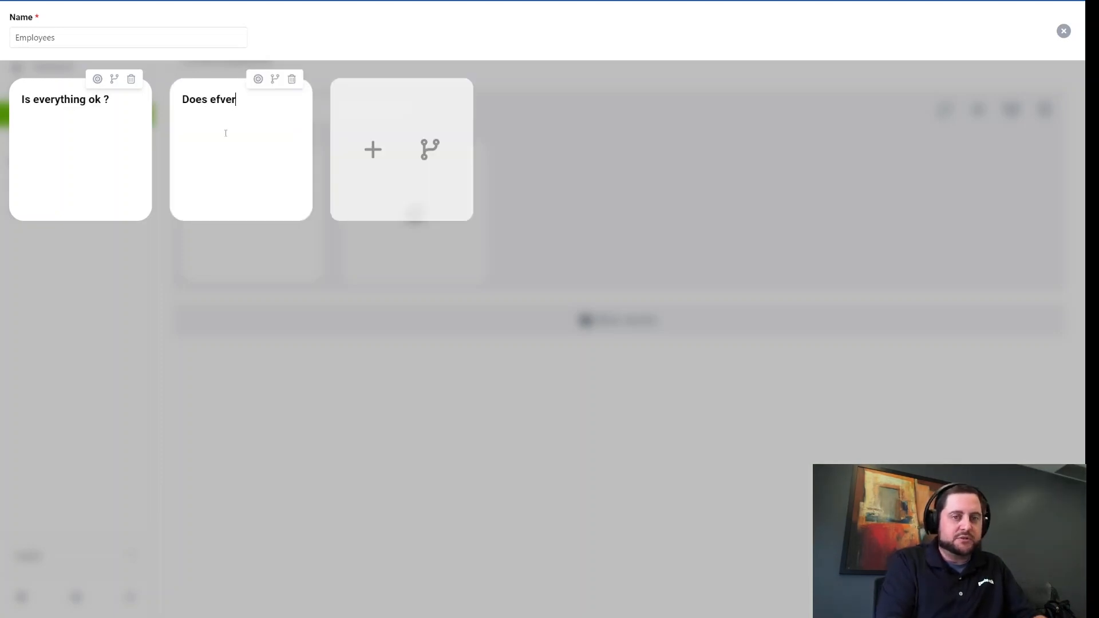
text( their gears ?)
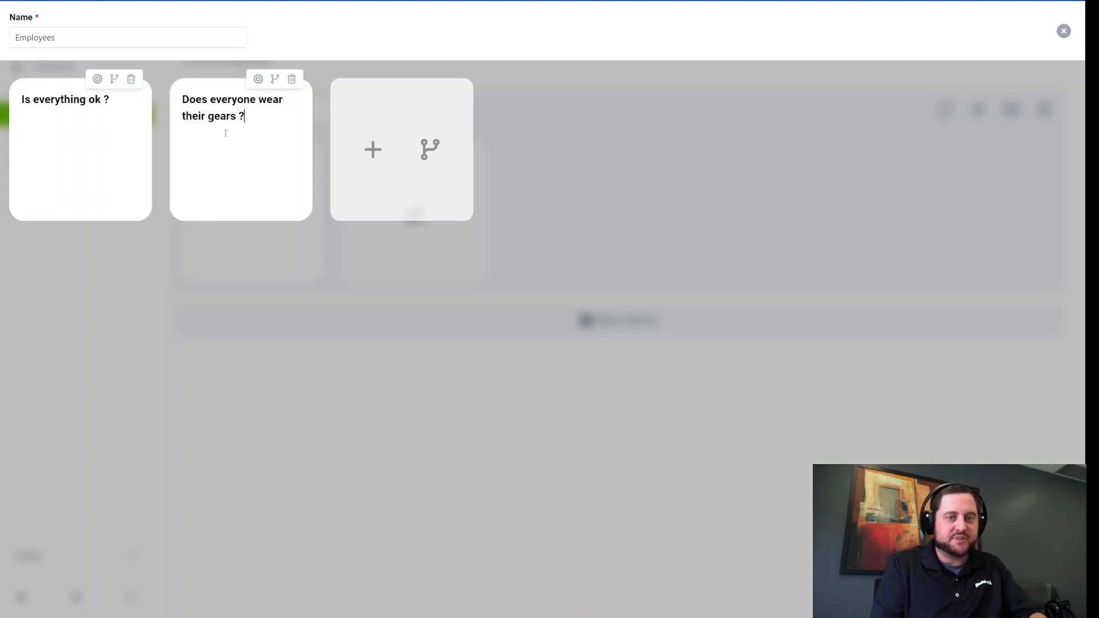
key(ctrl+Left)
key(ctrl+Left)
text(safety)
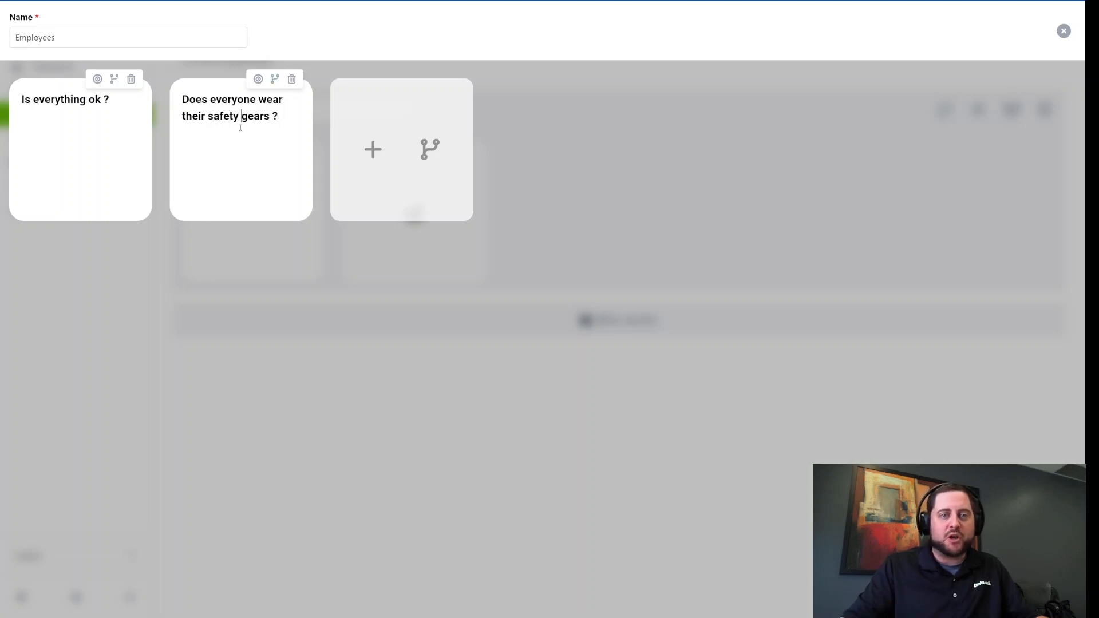
- Turn the safety gears question into a branching question and add a "Boots" sub-question to its red branch
click(276, 79)
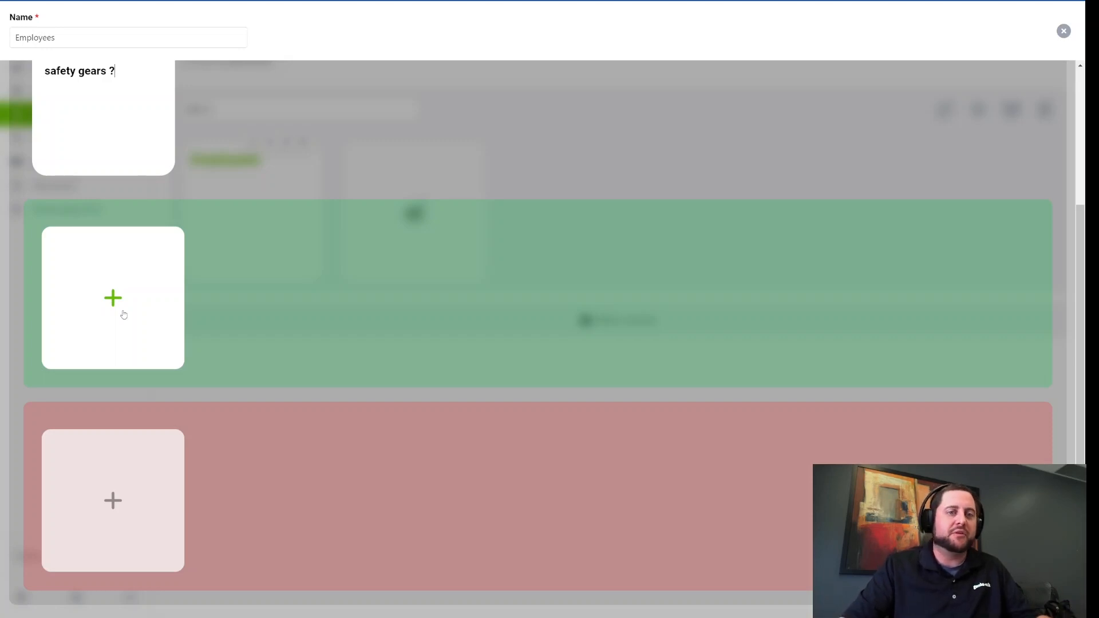
scroll(111, 321, down, 3)
click(116, 340)
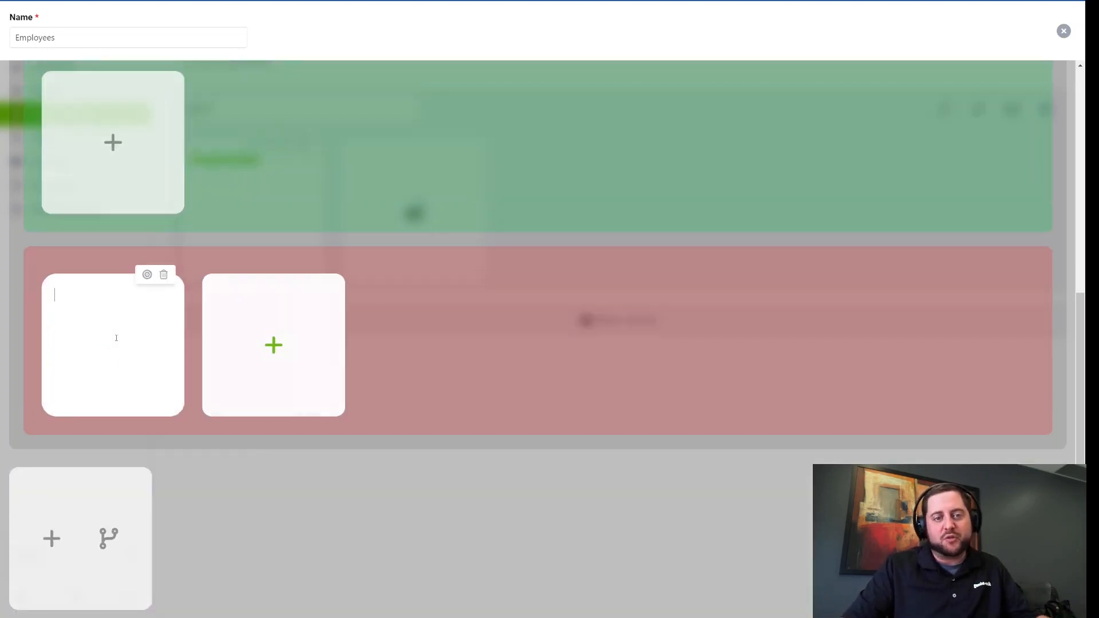
text(Boots)
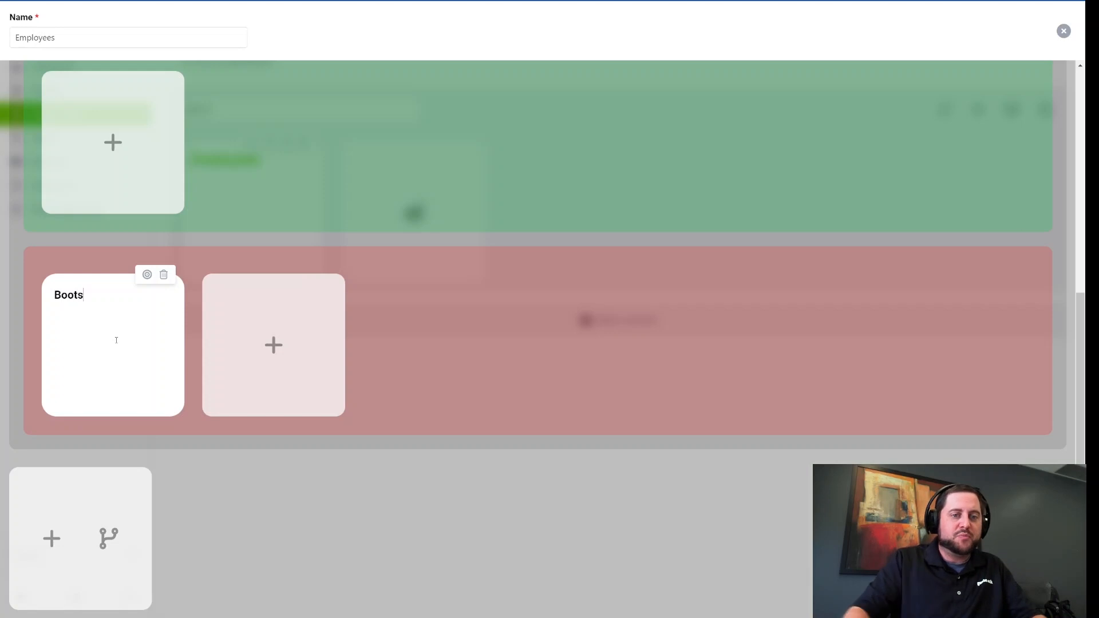
- Add the sub-questions "Pants", "Hard hat" and "Gloves" to the red branch after Boots
click(244, 357)
text(P)
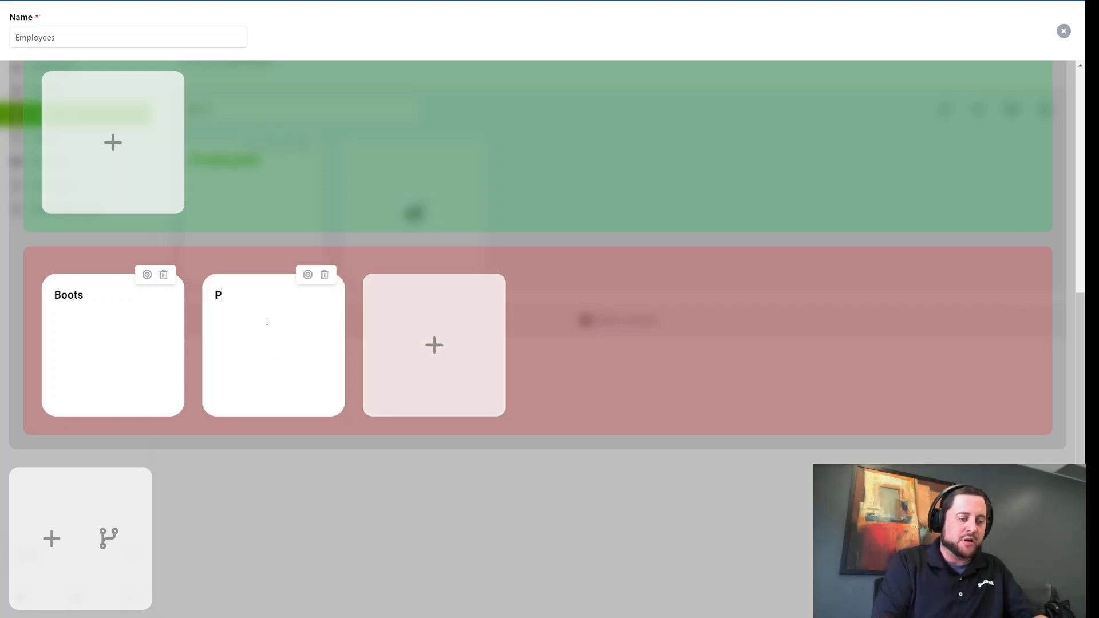
text(ants)
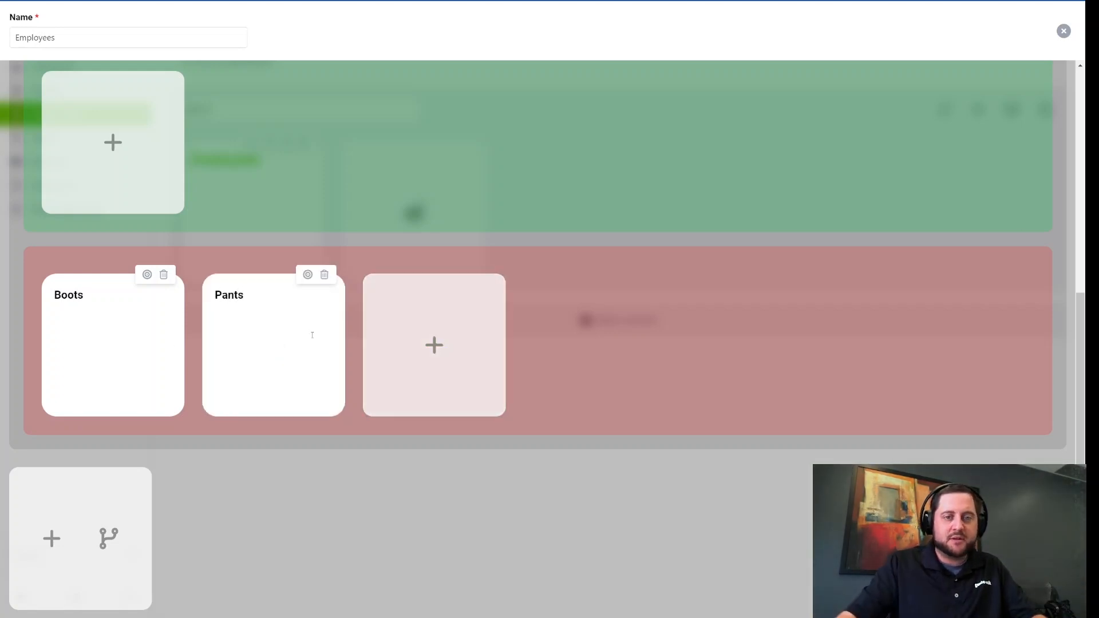
click(420, 353)
text(Hard hat)
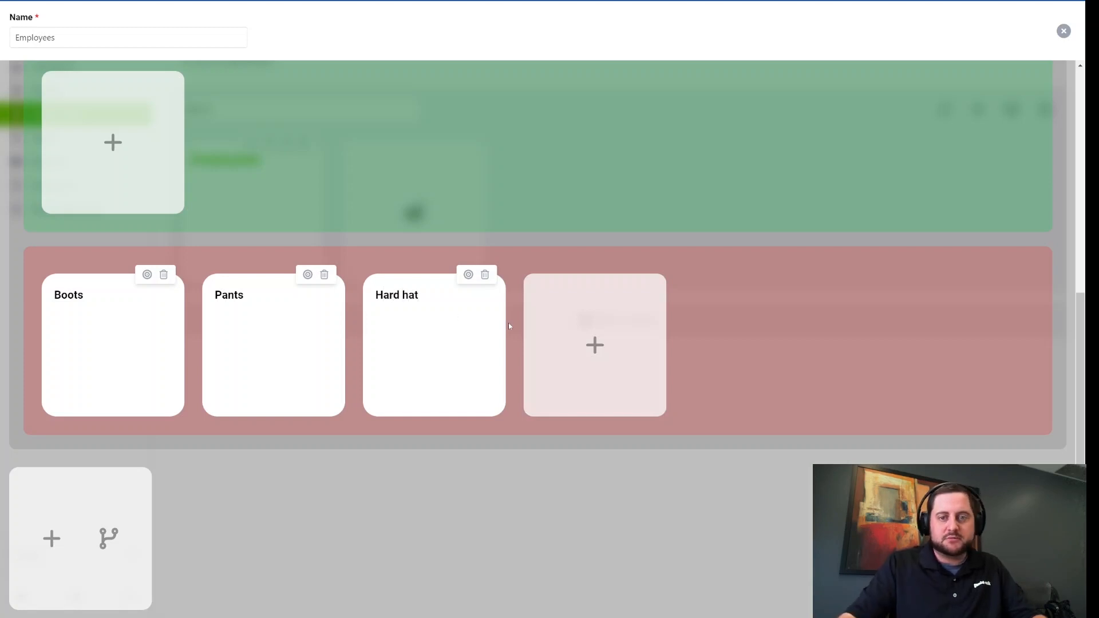
click(567, 342)
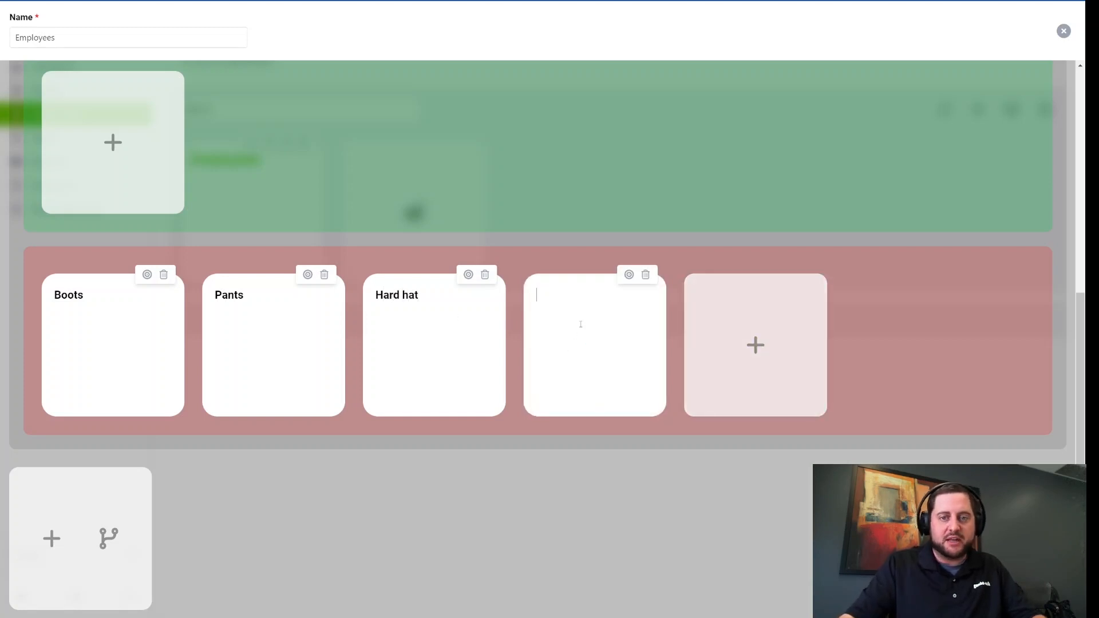
text(Gloves)
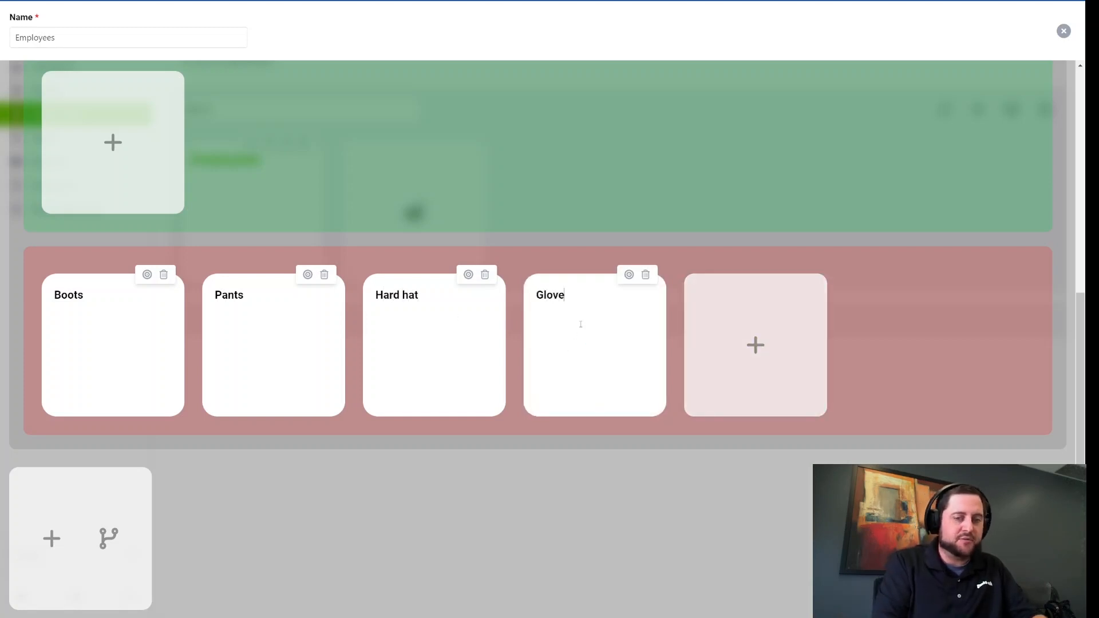
- Add the questions "Is the station clean ?" and "Are you happy ?" to the Employees theme
click(51, 539)
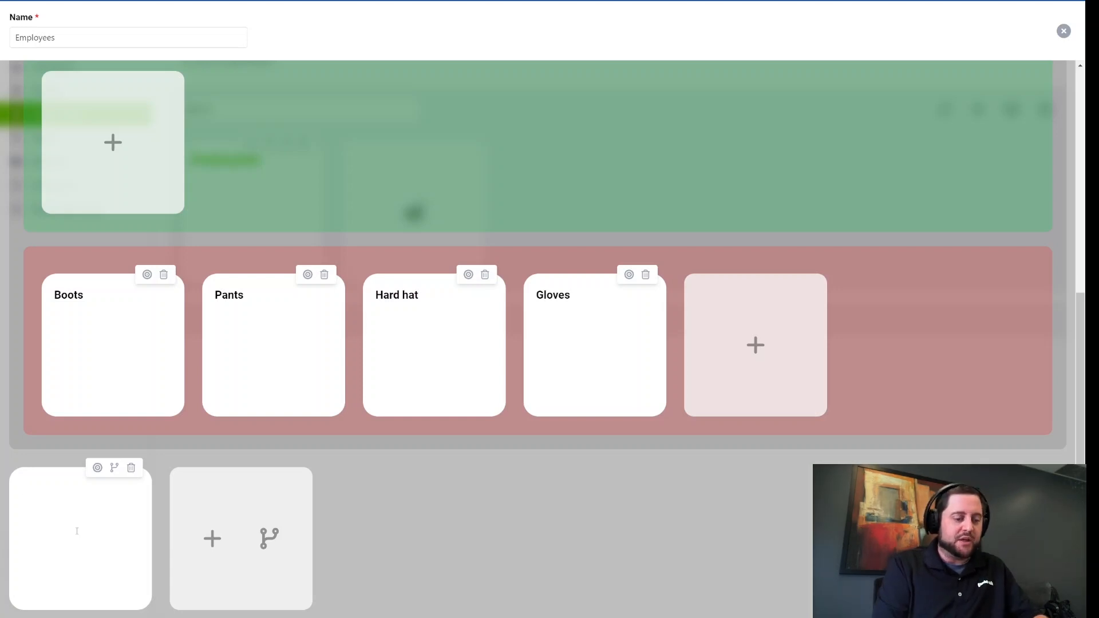
text(Is the station )
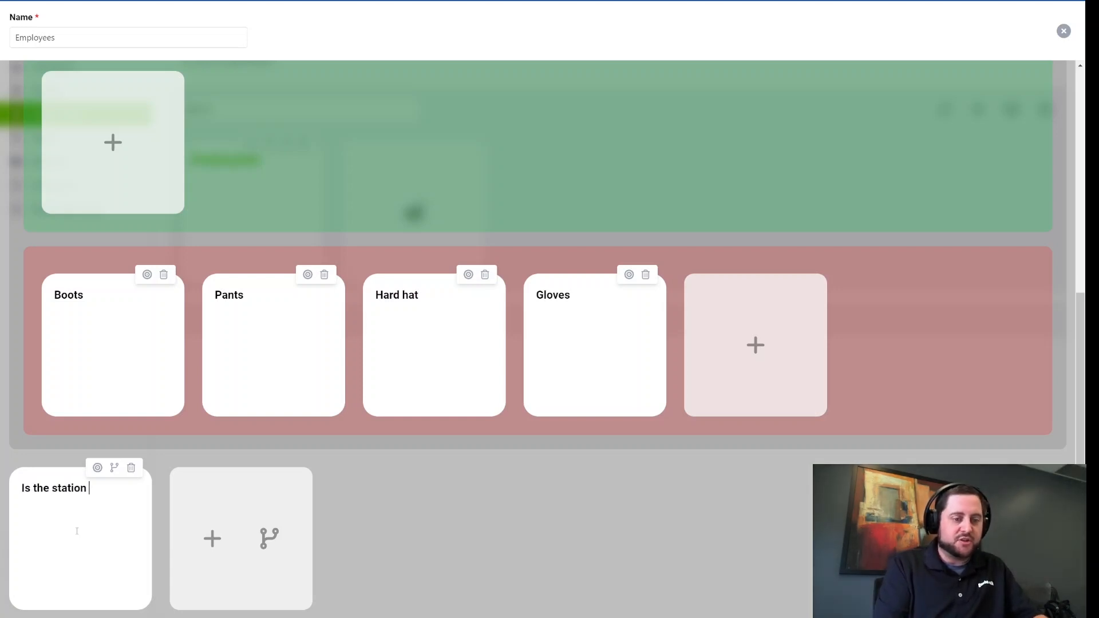
text(clean ?)
click(212, 538)
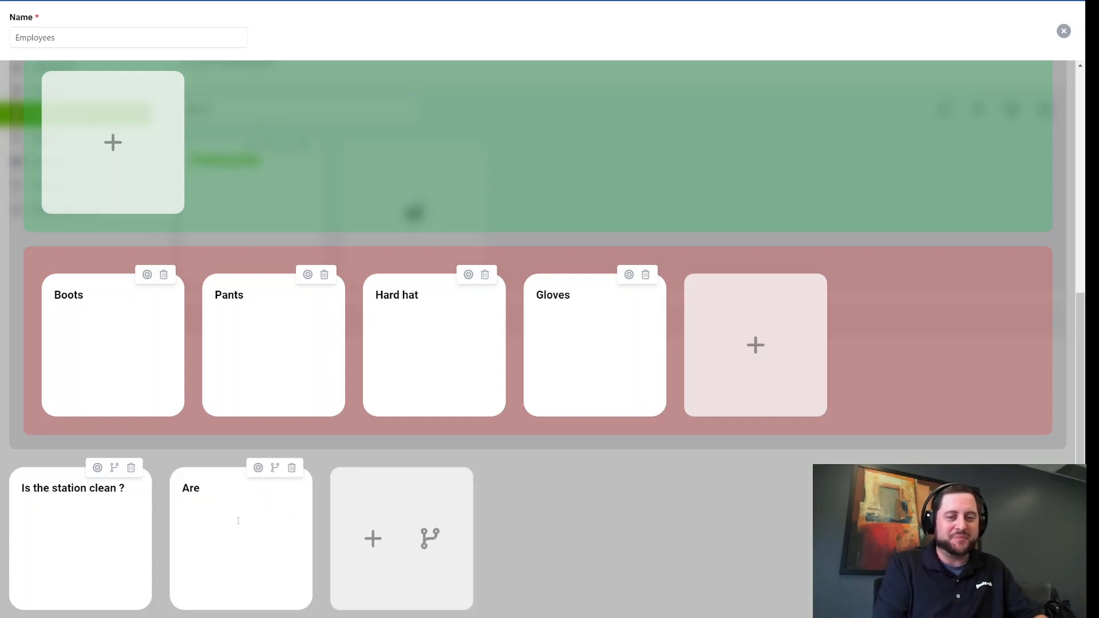
text(e you happy ?)
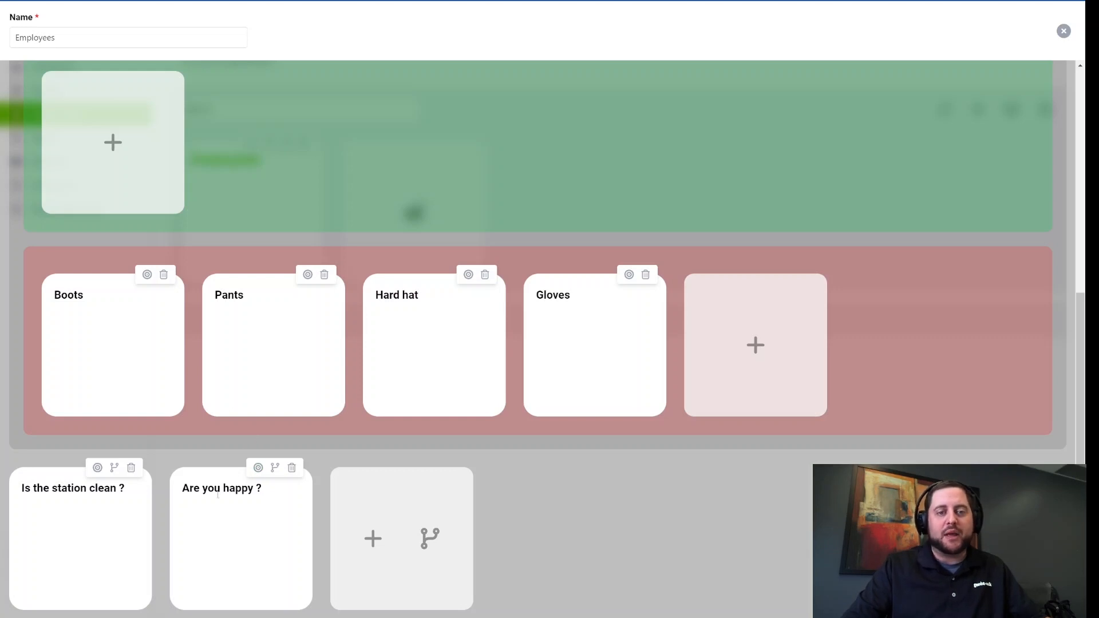
- Add performance monitoring to the "Is everything ok ?" question: Negative answer, threshold 2, Weekly period
scroll(223, 493, up, 6)
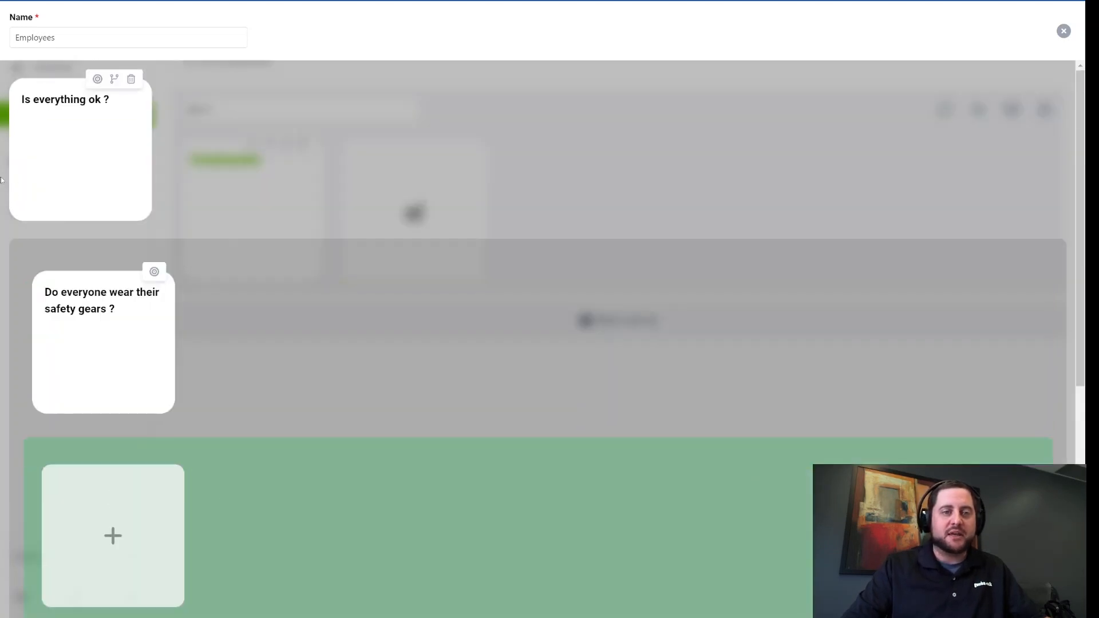
drag(25, 103, 102, 99)
click(103, 100)
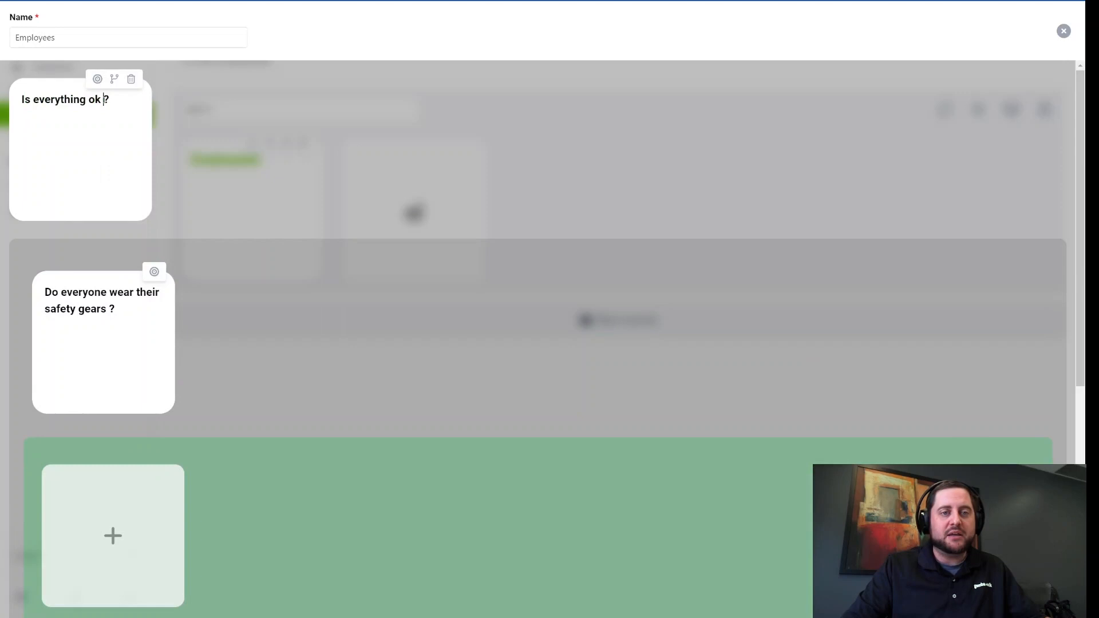
click(98, 79)
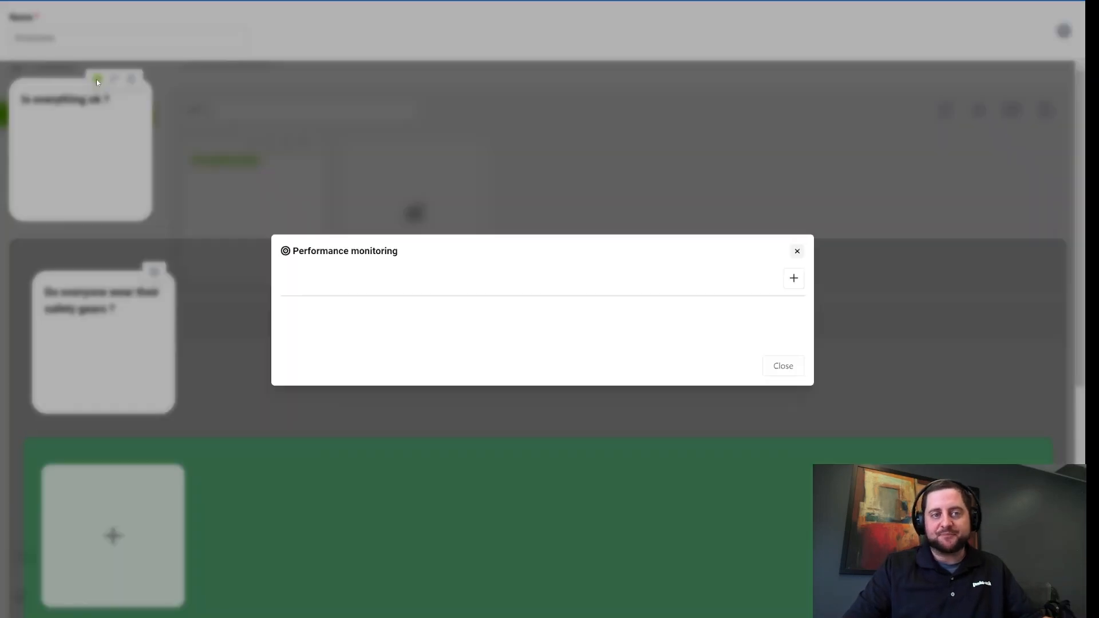
click(787, 269)
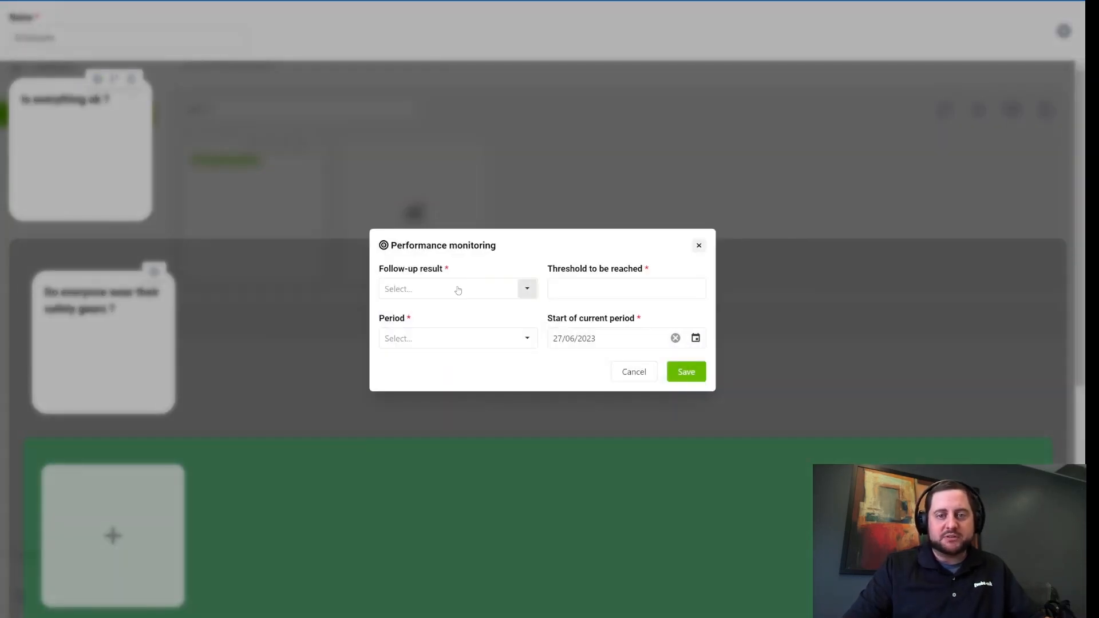
click(446, 290)
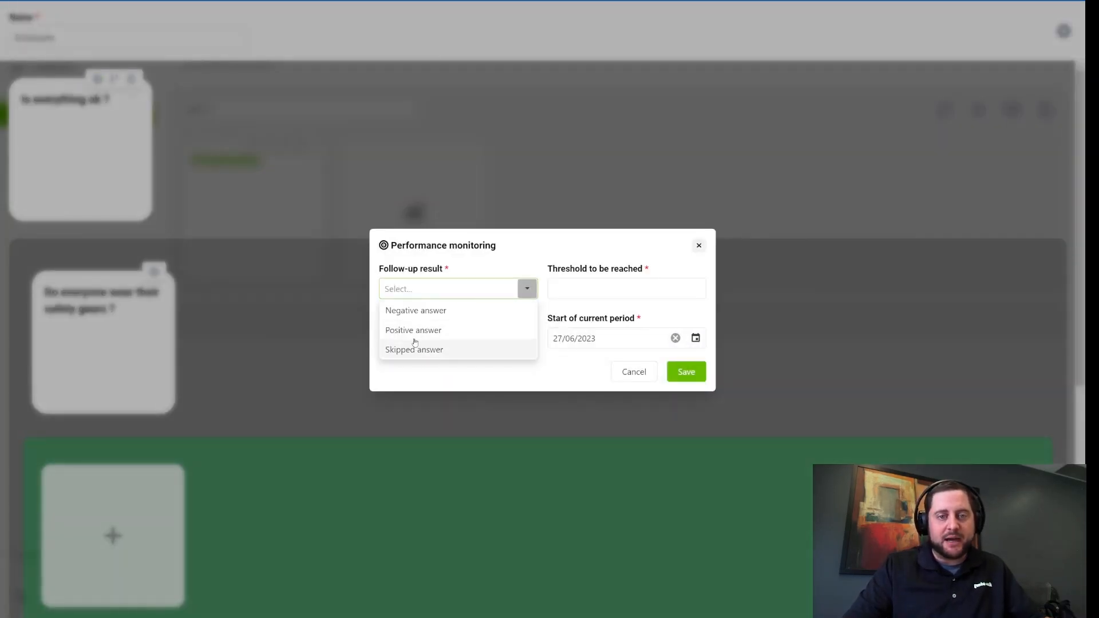
click(416, 310)
click(631, 294)
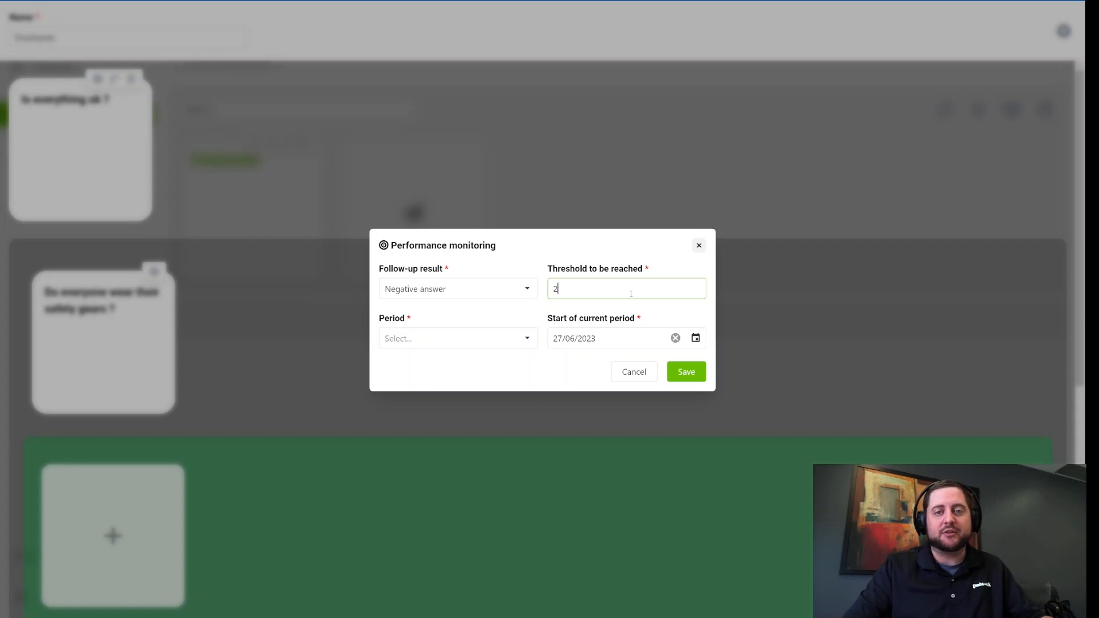
click(525, 337)
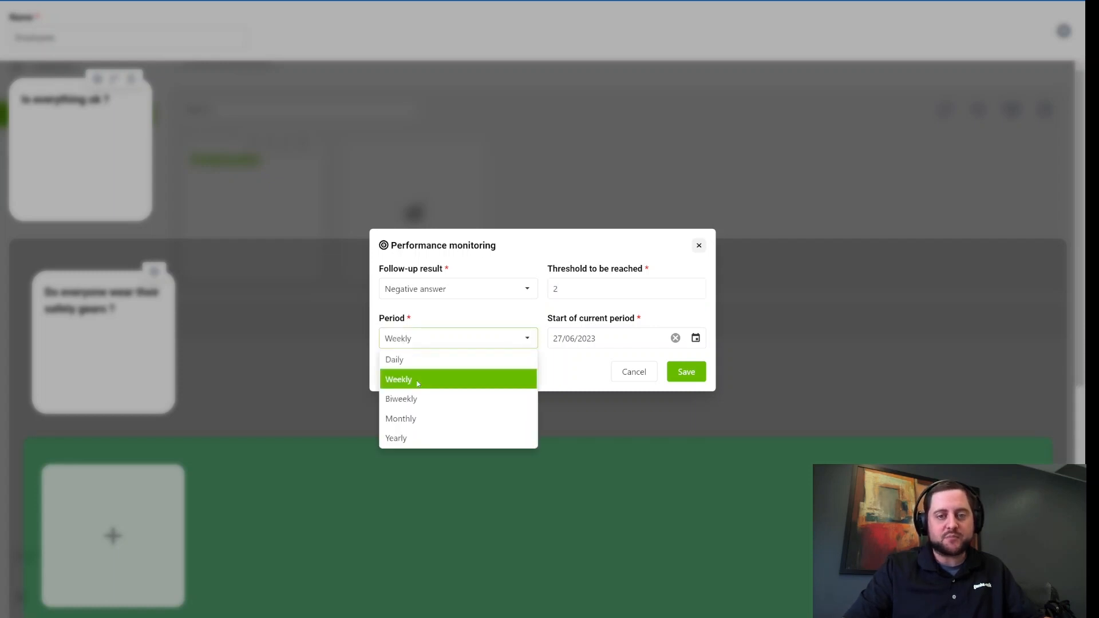
click(417, 379)
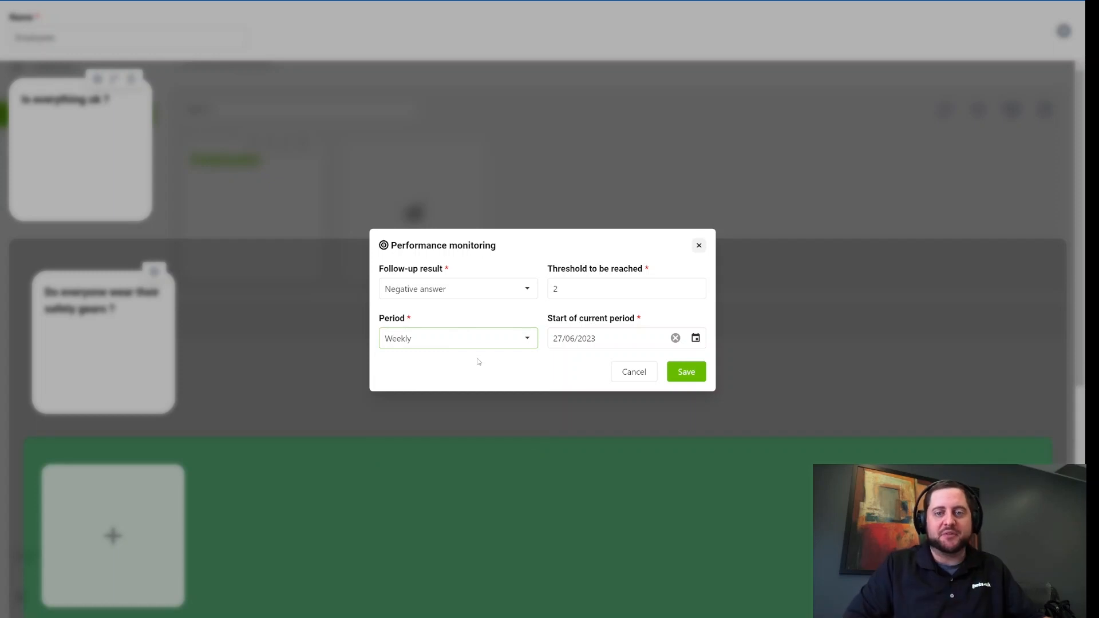
click(695, 379)
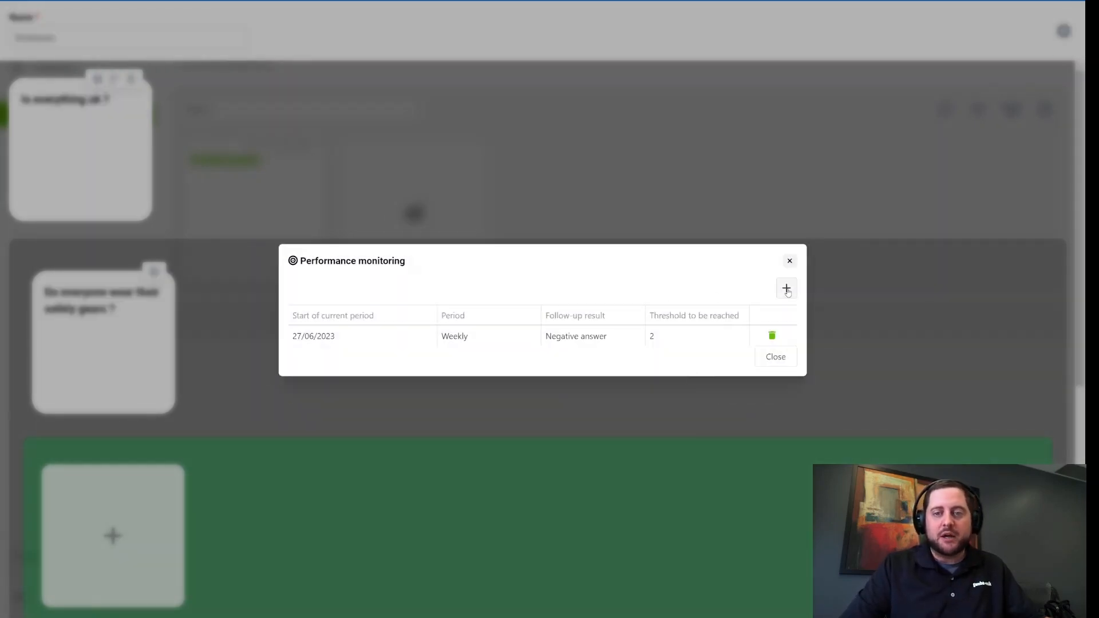
- Add a second monitoring rule to the question for Skipped answer with a threshold of 3 and a Weekly period
click(786, 288)
click(480, 290)
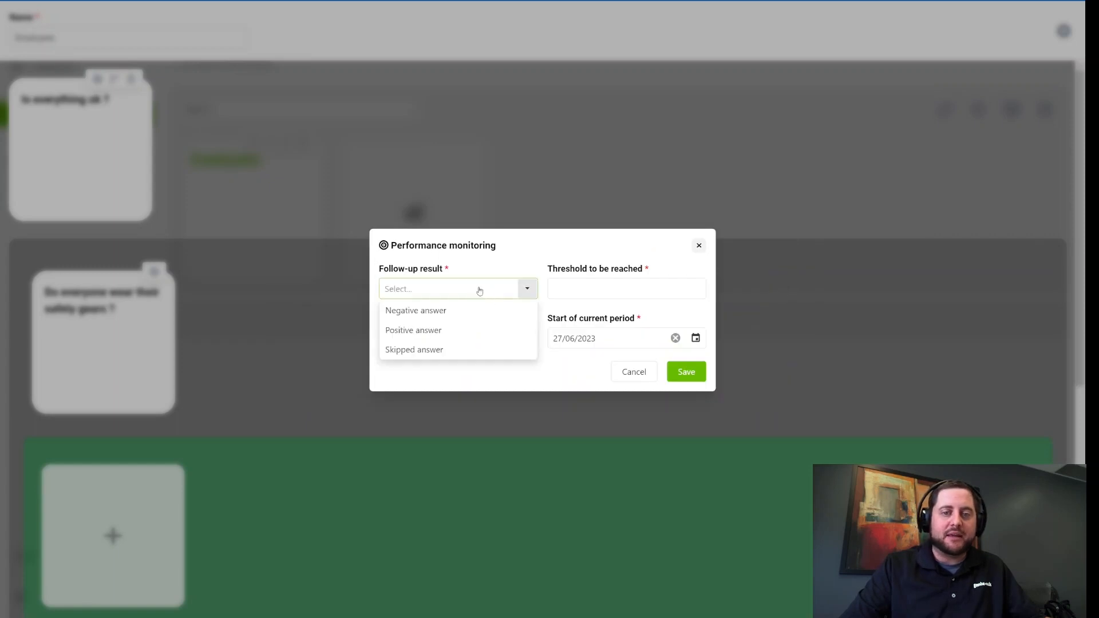
click(409, 351)
click(611, 292)
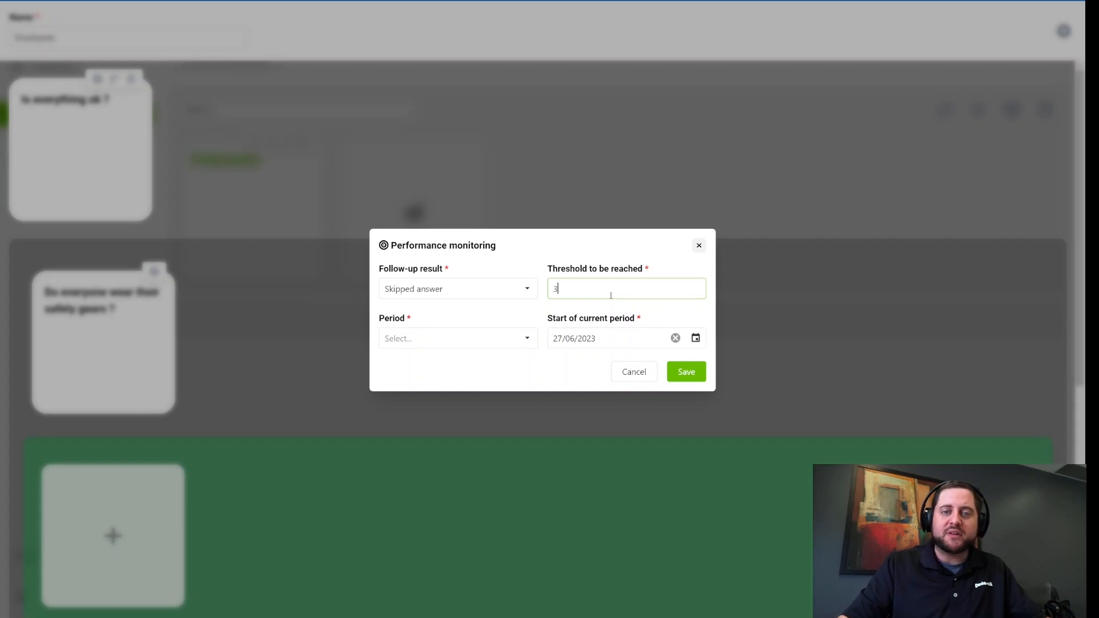
click(527, 338)
click(408, 379)
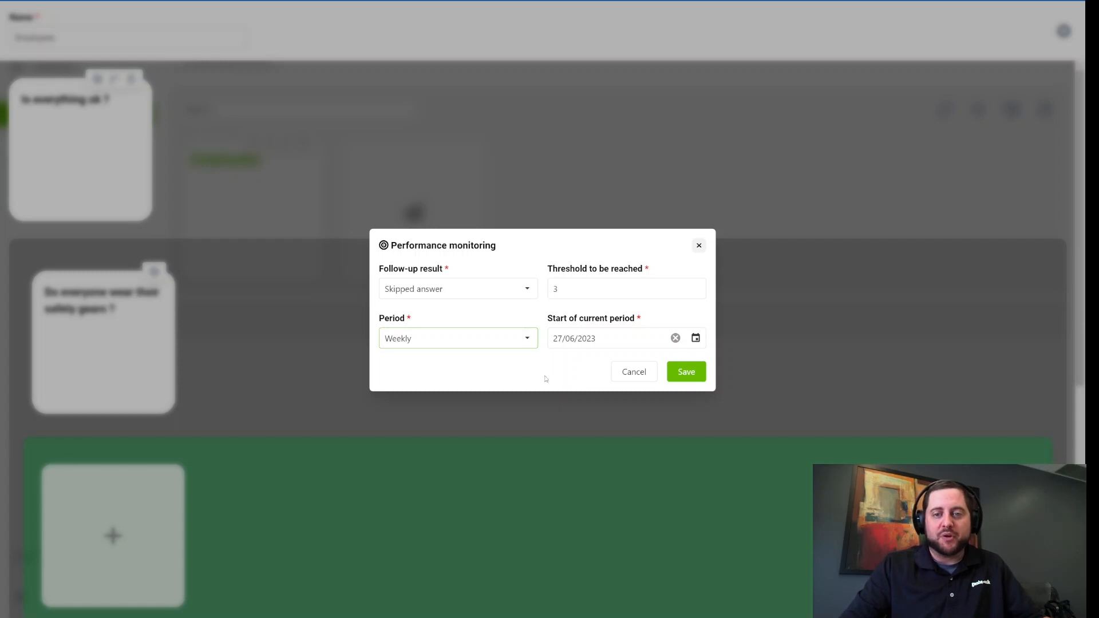
click(684, 378)
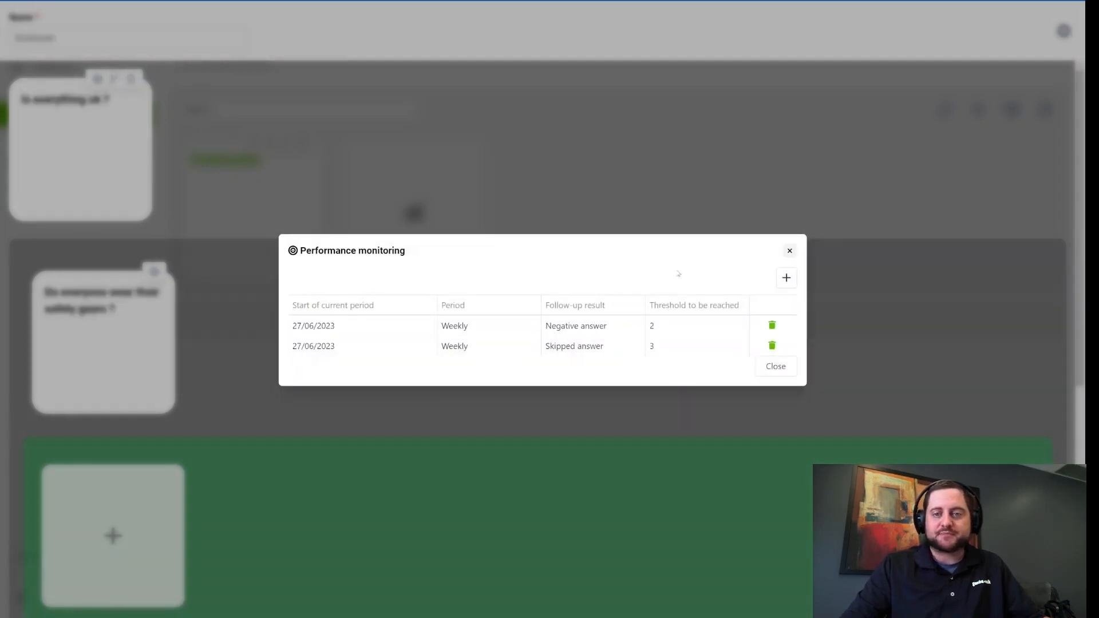
- Add a monitoring rule for Positive answer with a threshold of 7 and a Weekly period, and close the Employees theme
click(786, 278)
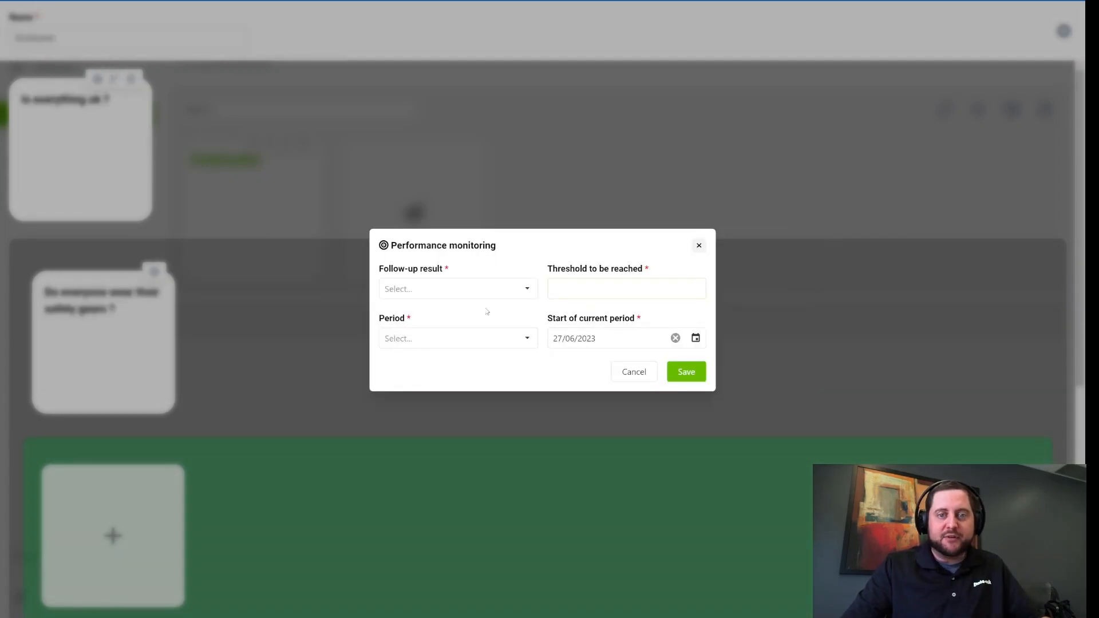
click(473, 295)
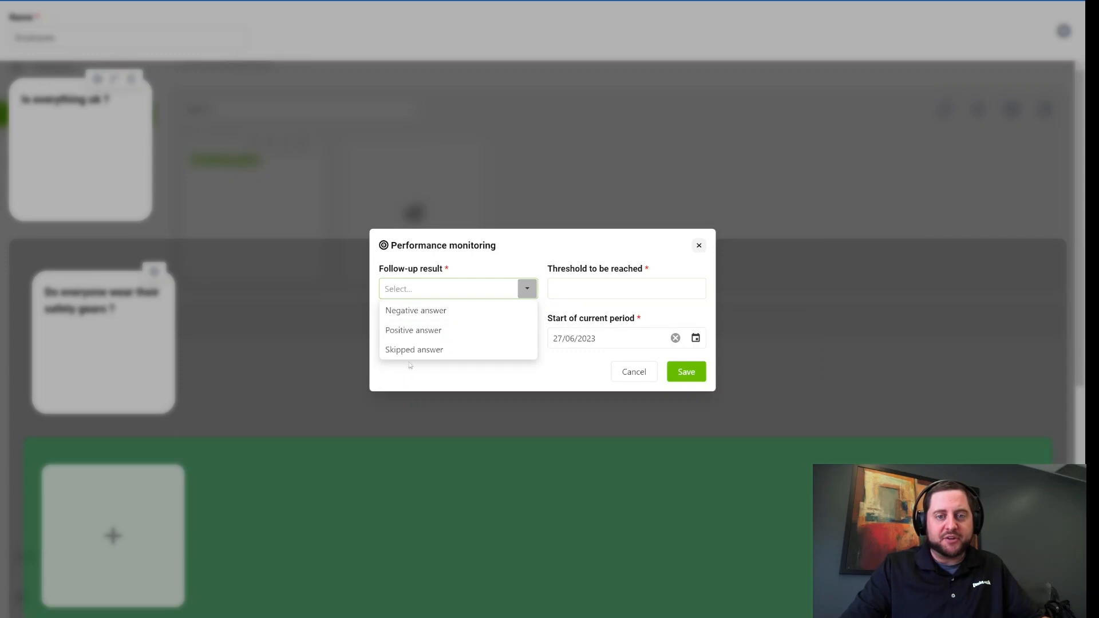
click(417, 331)
click(615, 293)
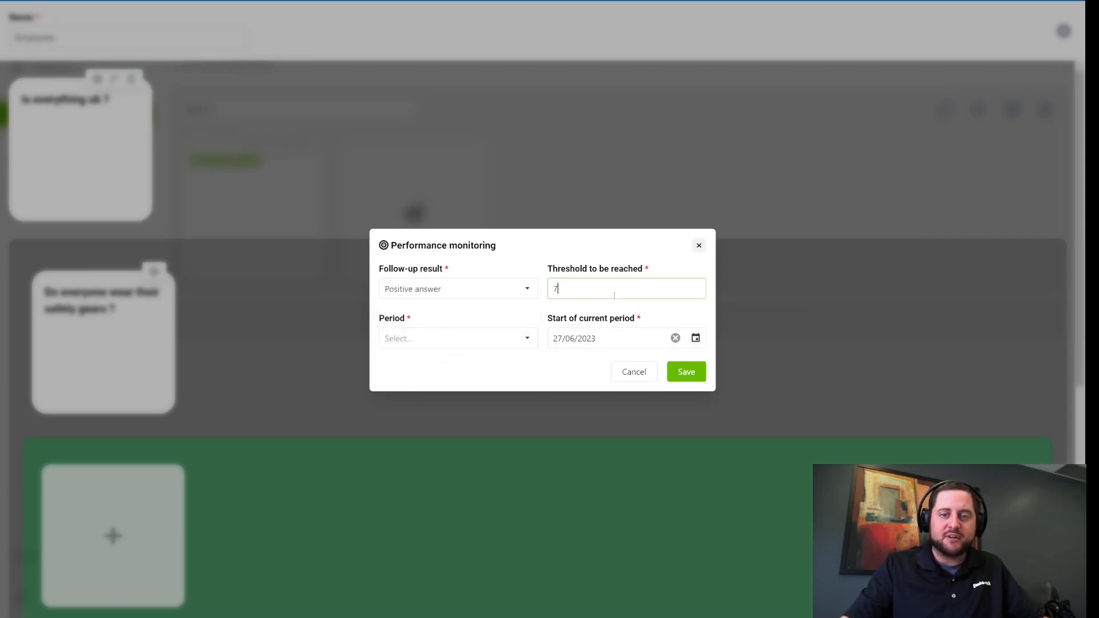
text(7)
click(525, 338)
click(401, 378)
click(686, 372)
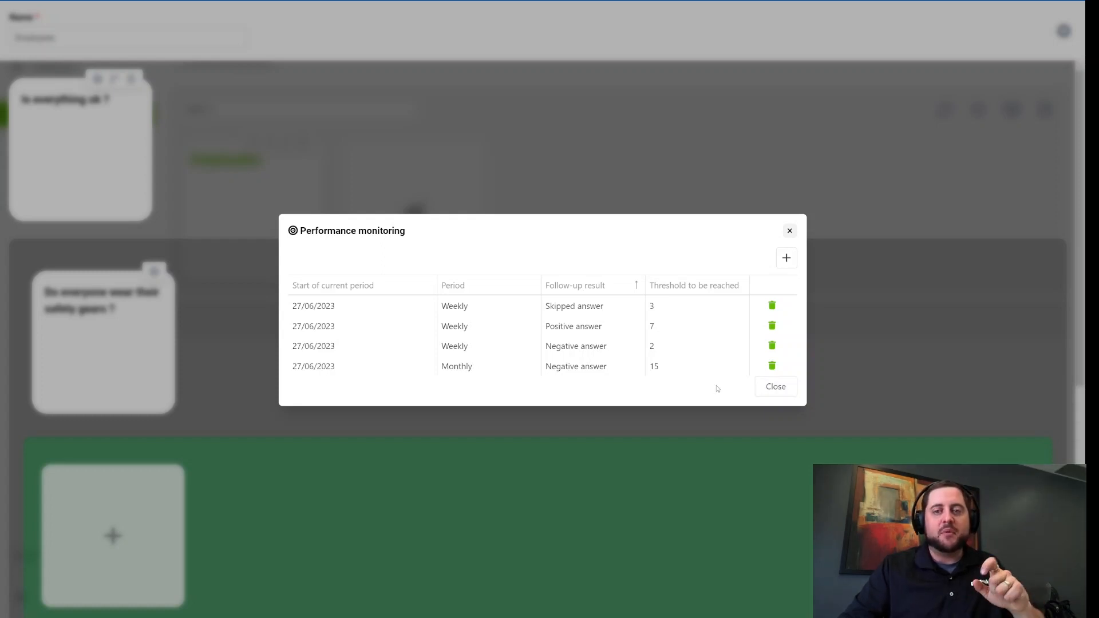
click(774, 388)
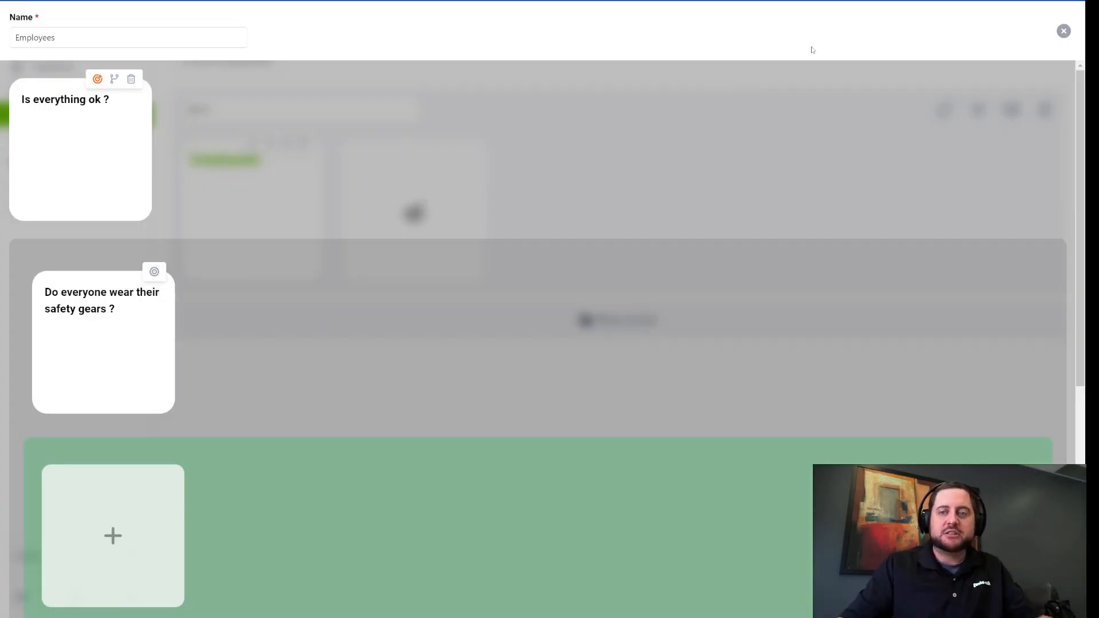
click(1064, 33)
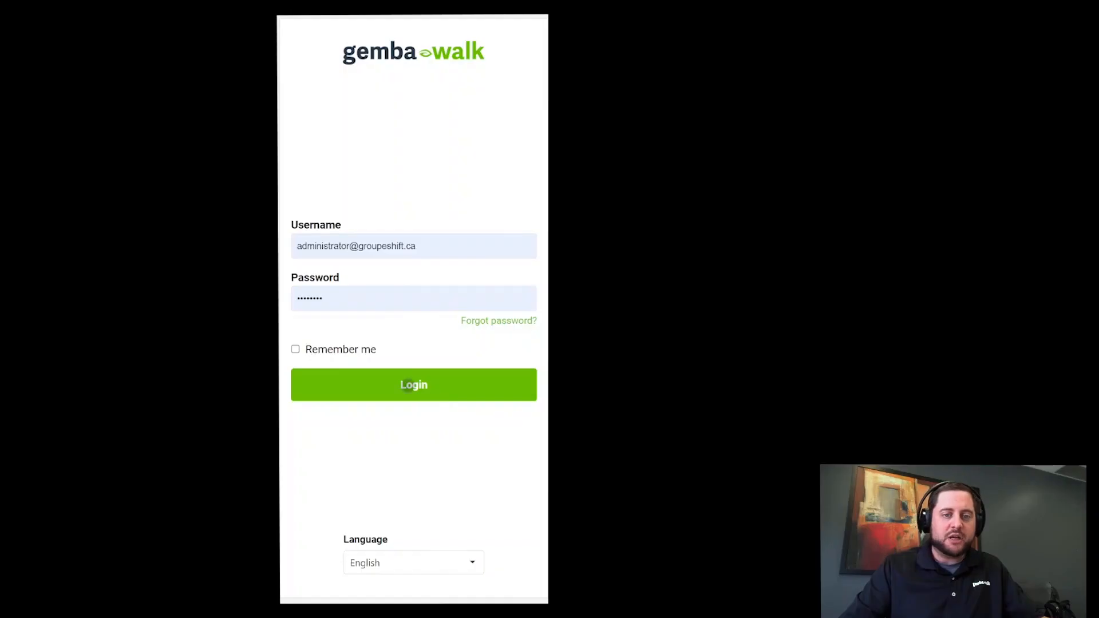
- Log in to the mobile gemba walk app and begin a walk for the Health and security department
click(414, 384)
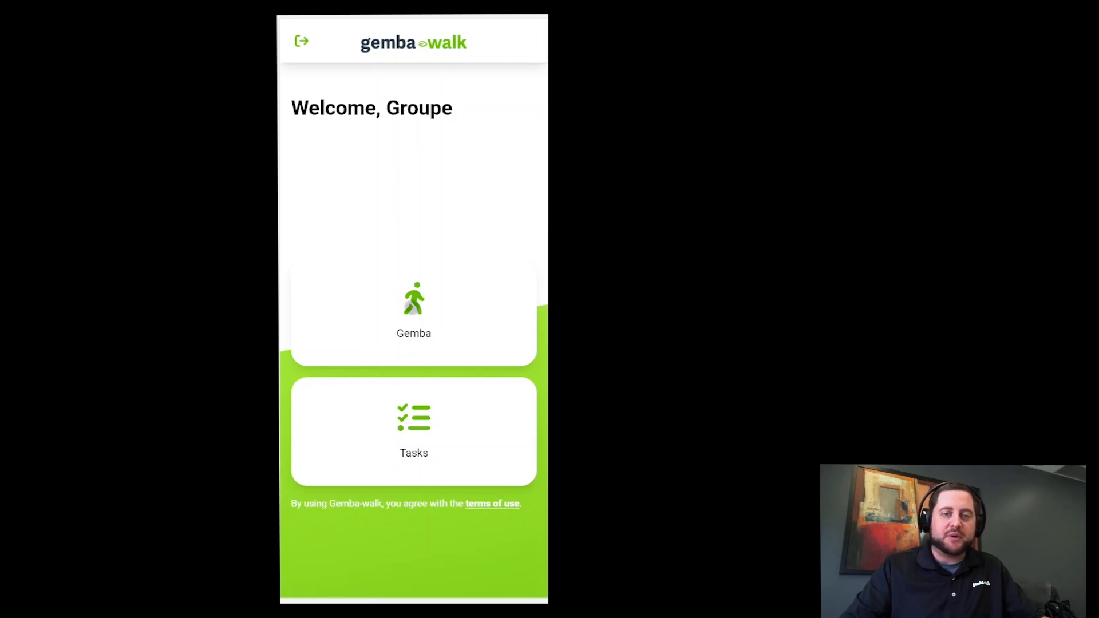
click(414, 309)
click(338, 103)
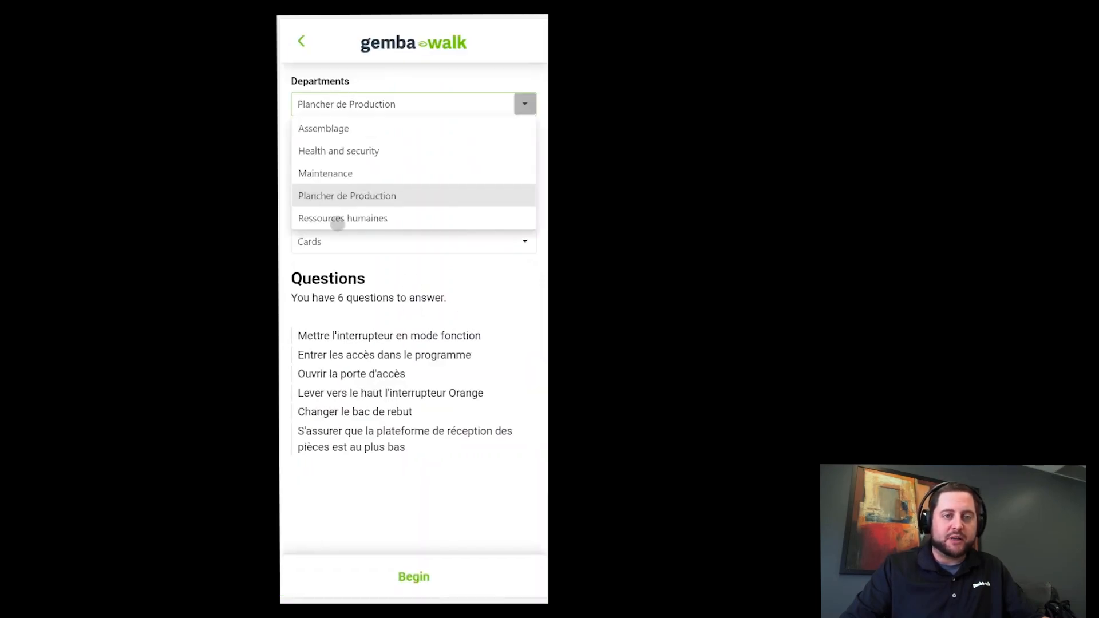
click(339, 152)
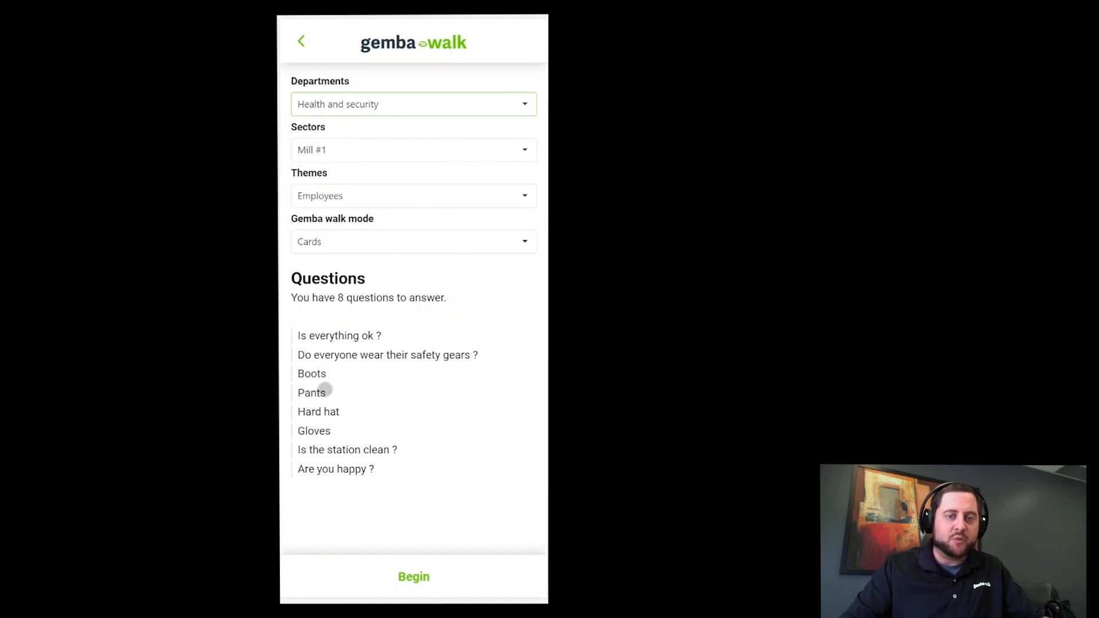
click(411, 578)
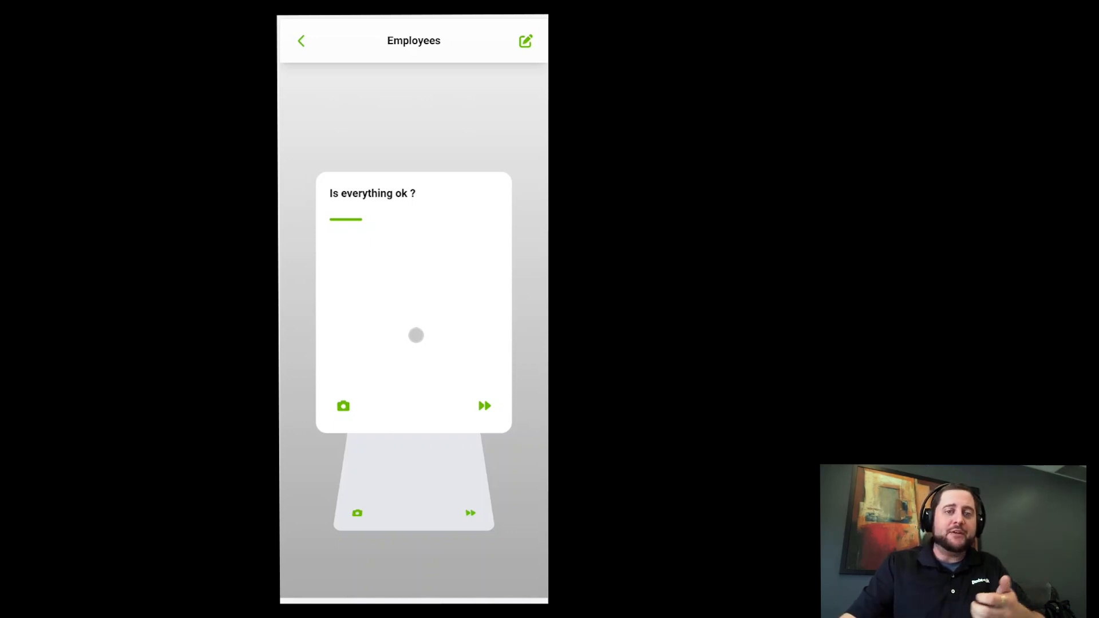
- Add the comment "Comment !" to the "Is everything ok ?" card
drag(416, 335, 416, 304)
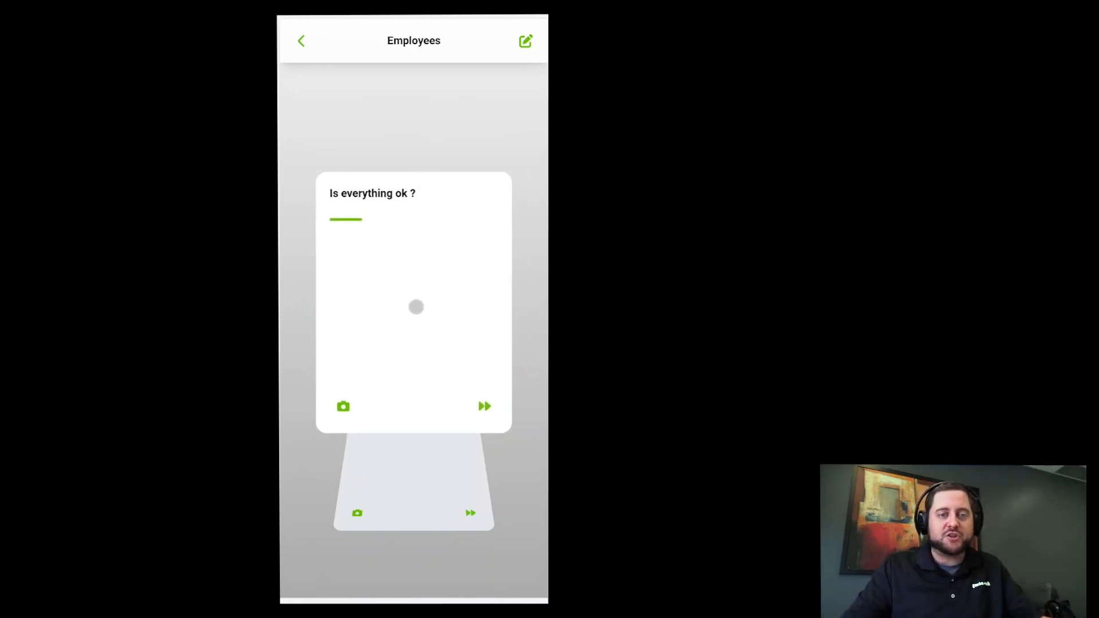
drag(415, 307, 392, 515)
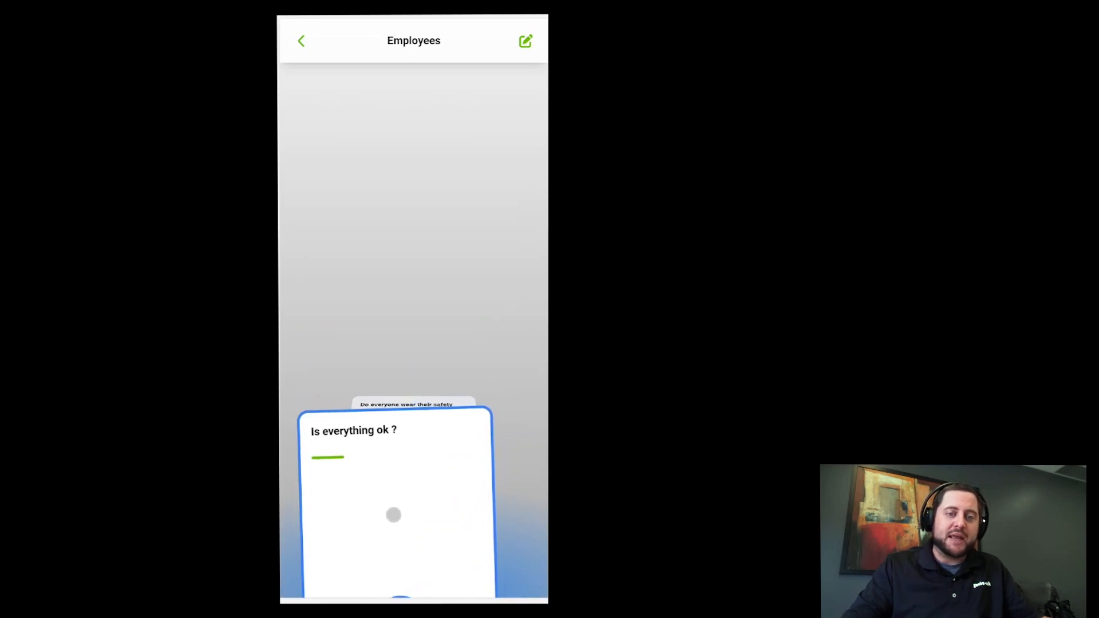
text(Comment !)
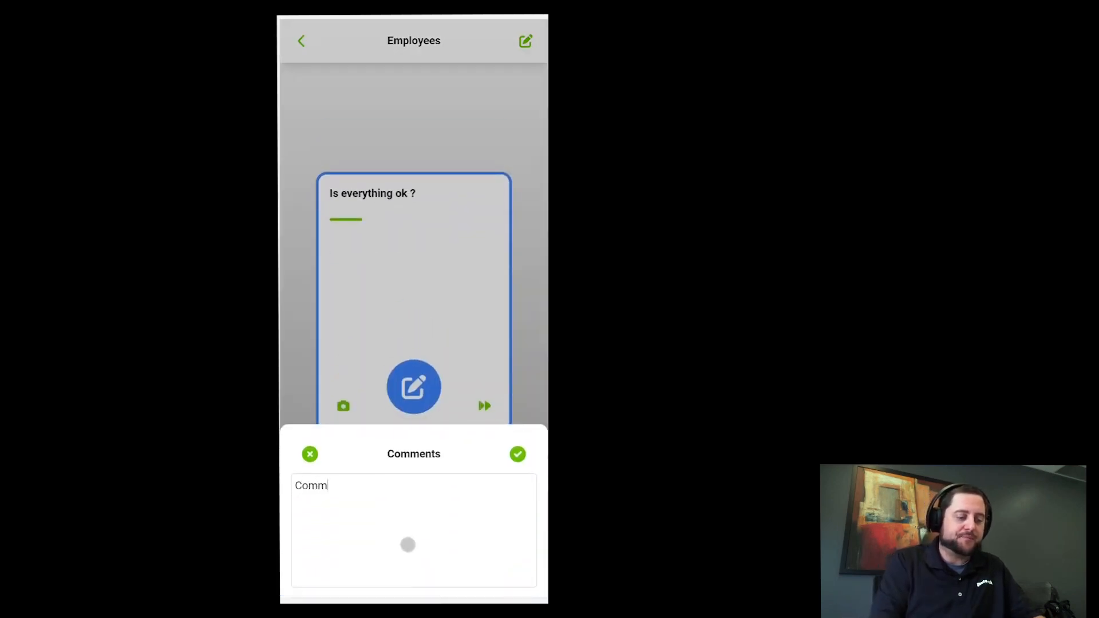
click(507, 464)
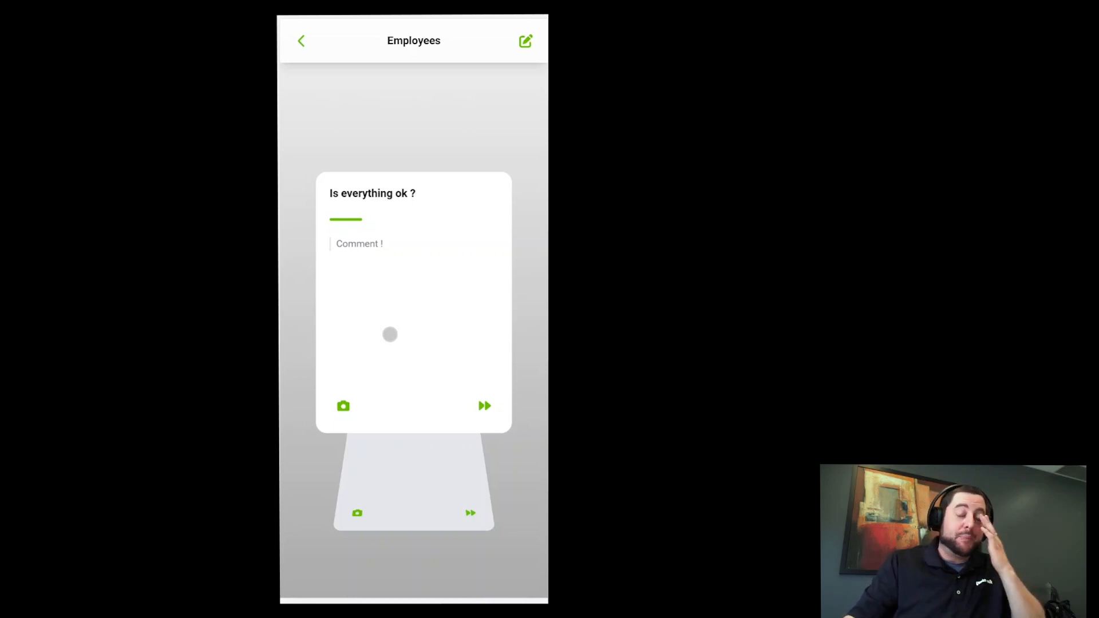
- Answer "Is everything ok ?" and the safety gears question positively, and undo the safety gears answer
drag(390, 334, 475, 315)
drag(363, 287, 458, 269)
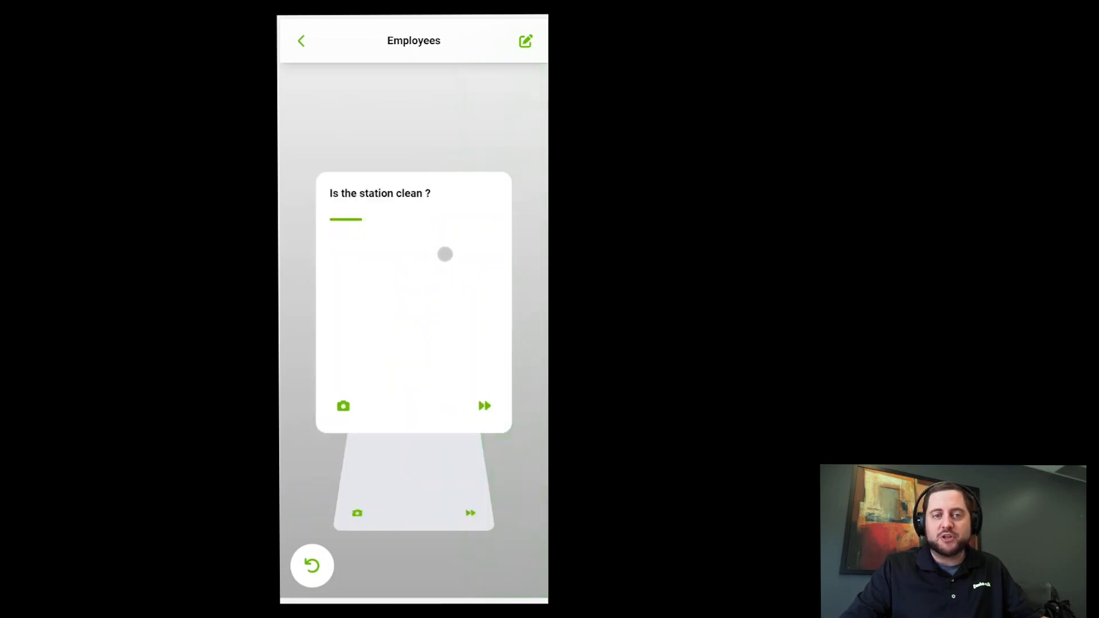
click(312, 565)
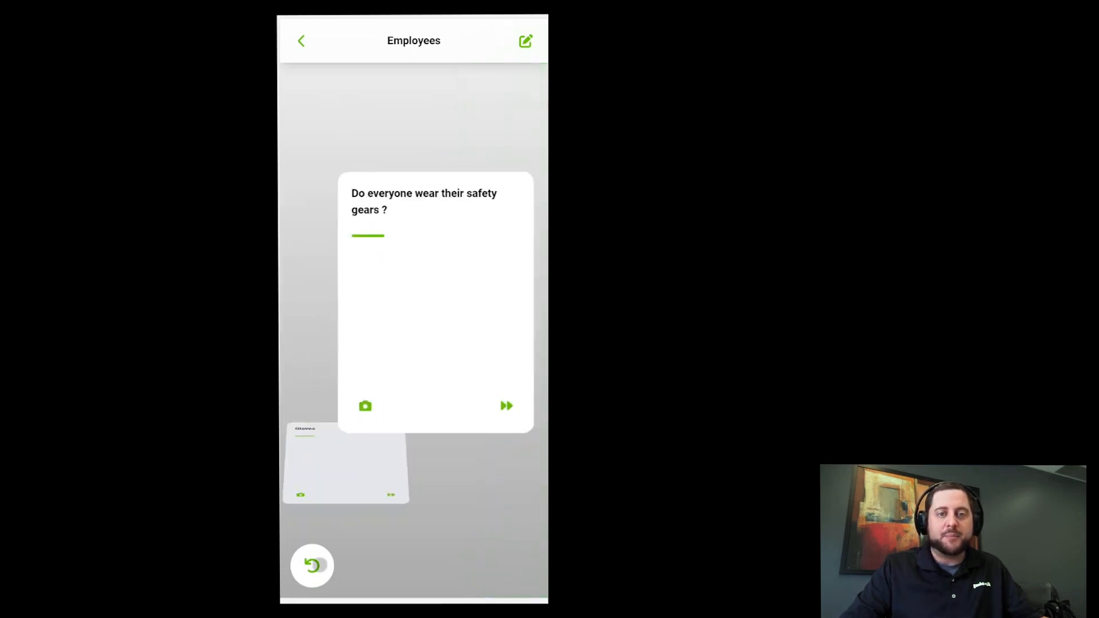
- Answer the safety gears question negatively, its Boots sub-question positively and its Pants sub-question negatively
drag(410, 317, 319, 292)
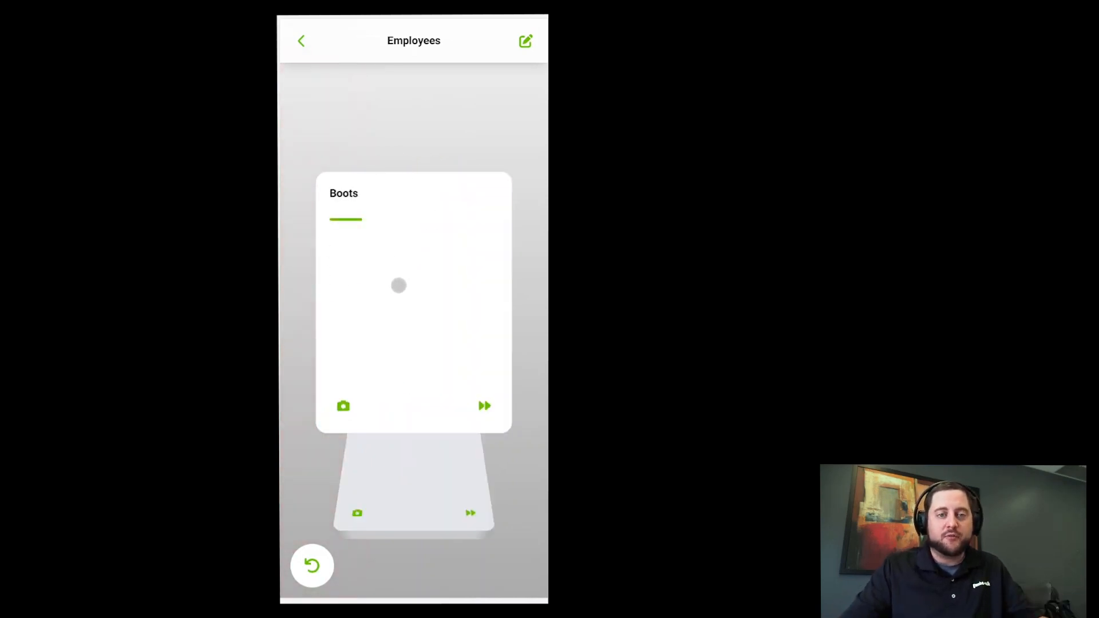
drag(397, 285, 481, 270)
drag(444, 329, 298, 284)
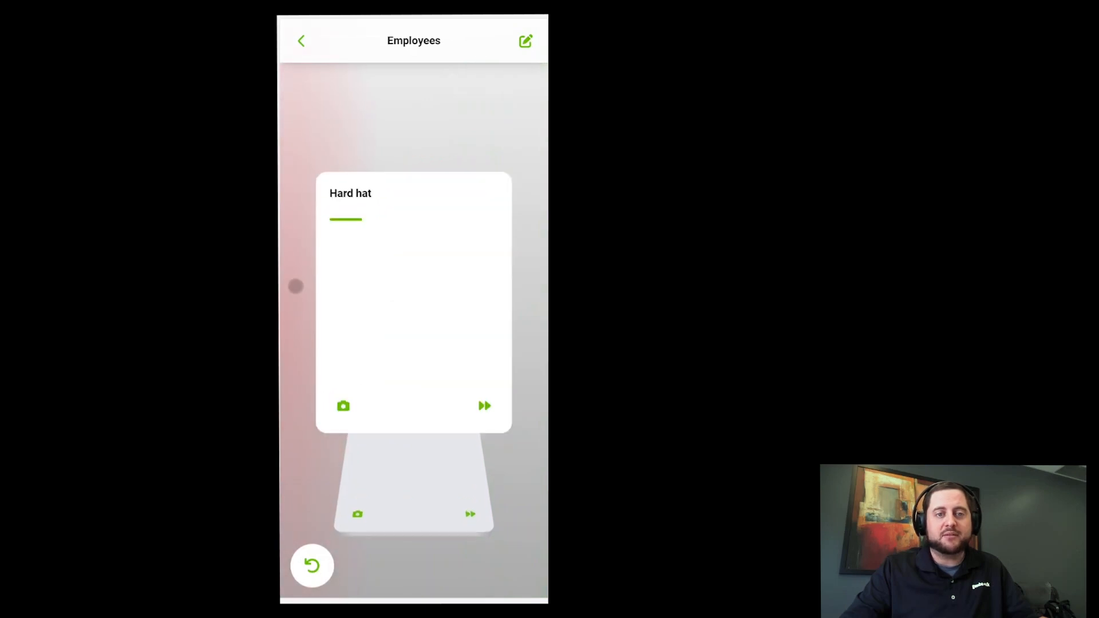
- Answer Hard hat negatively, Gloves and "Is the station clean ?" positively, skip "Are you happy ?" and finish the cards
drag(388, 275, 509, 262)
drag(381, 275, 495, 254)
mouse_move(417, 286)
mouse_down()
mouse_move(328, 260)
mouse_move(525, 255)
mouse_move(458, 258)
mouse_move(407, 277)
mouse_up()
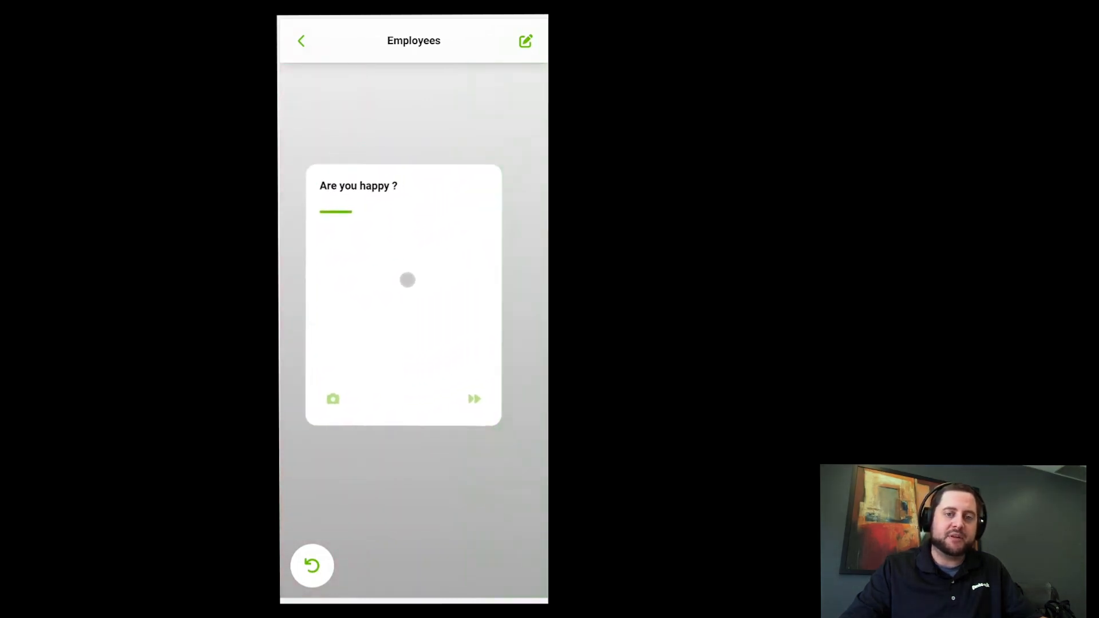
click(487, 412)
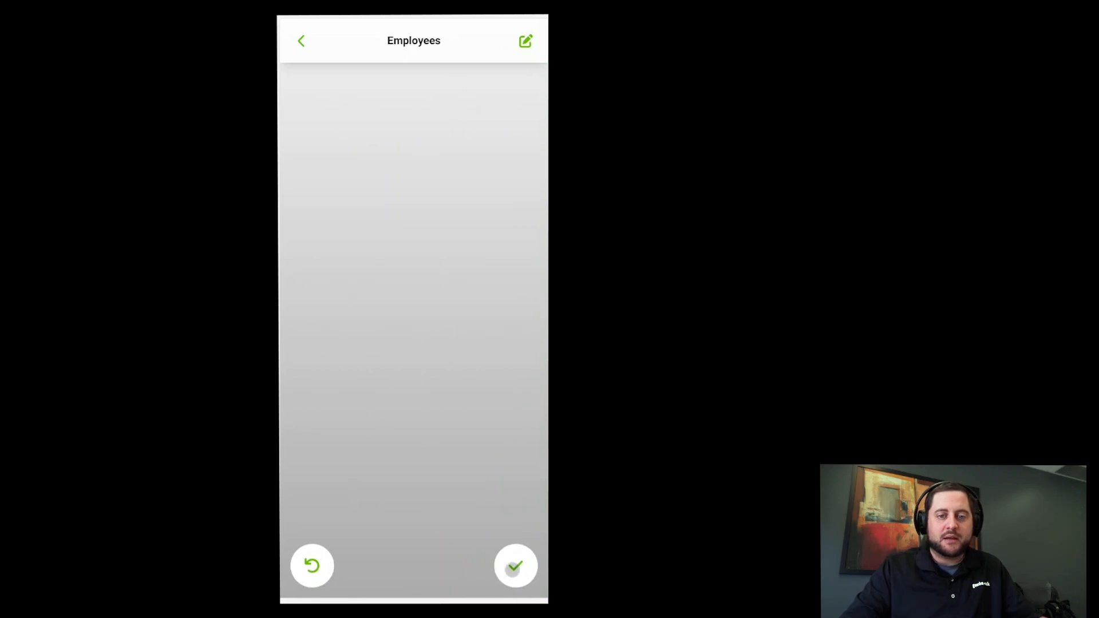
click(516, 565)
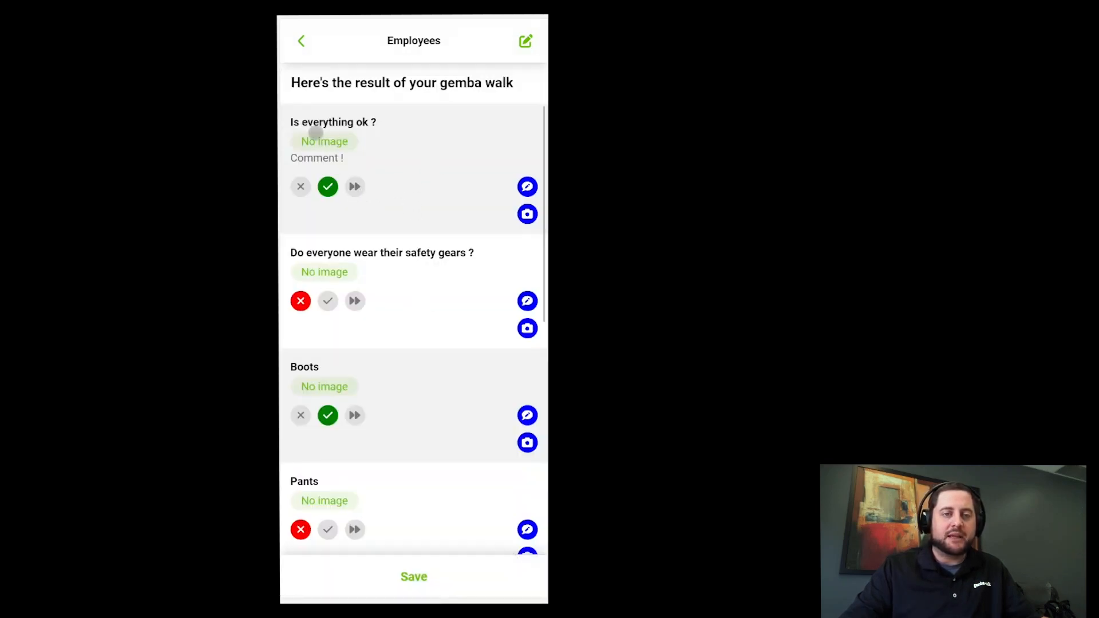
- Review the walk's answers, switch Gloves to negative and back to positive, and save the walk
scroll(328, 247, down, 3)
scroll(328, 247, down, 4)
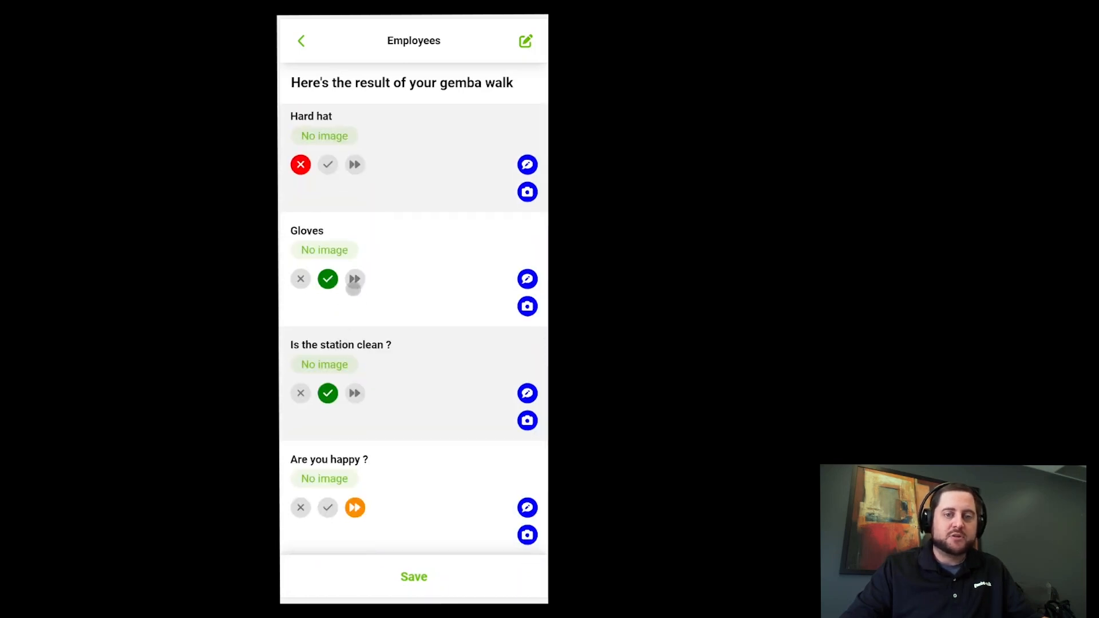
click(301, 280)
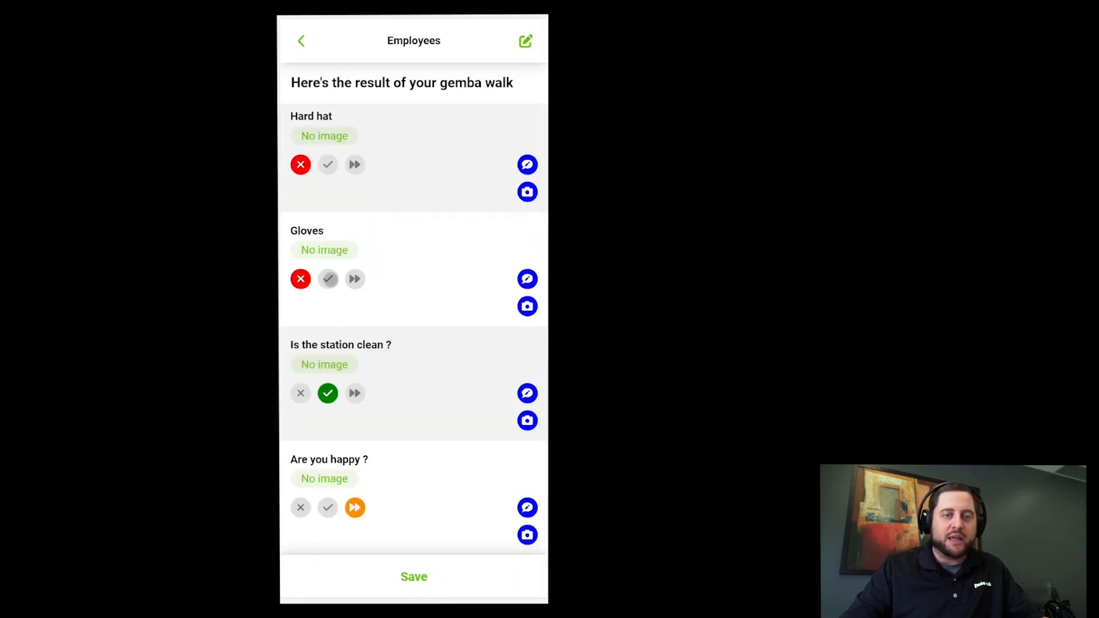
click(327, 279)
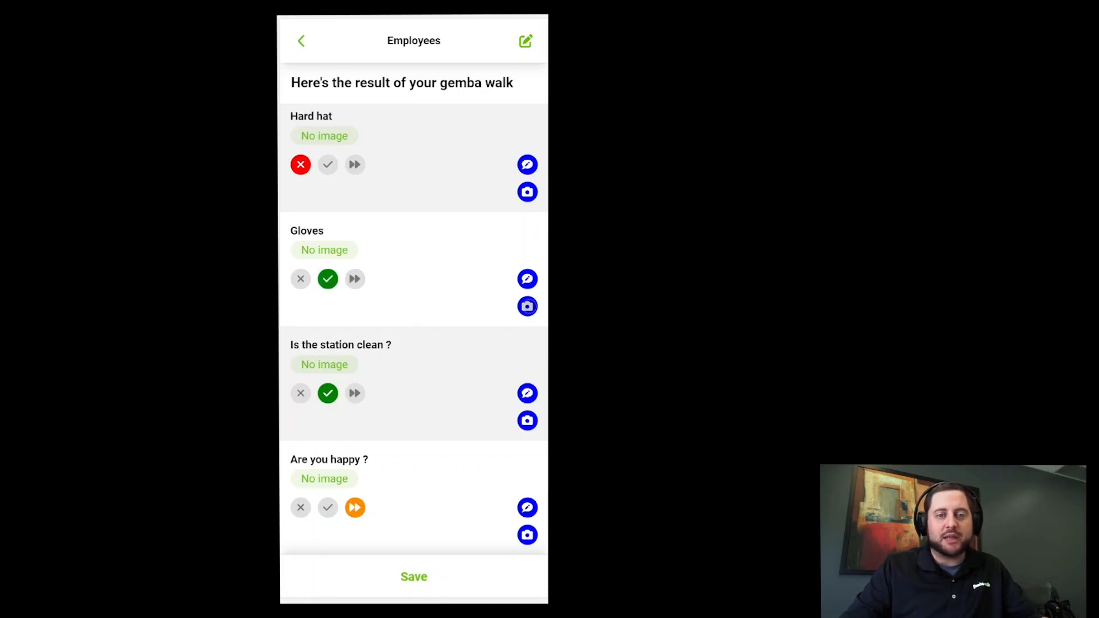
scroll(439, 308, down, 5)
scroll(438, 309, down, 5)
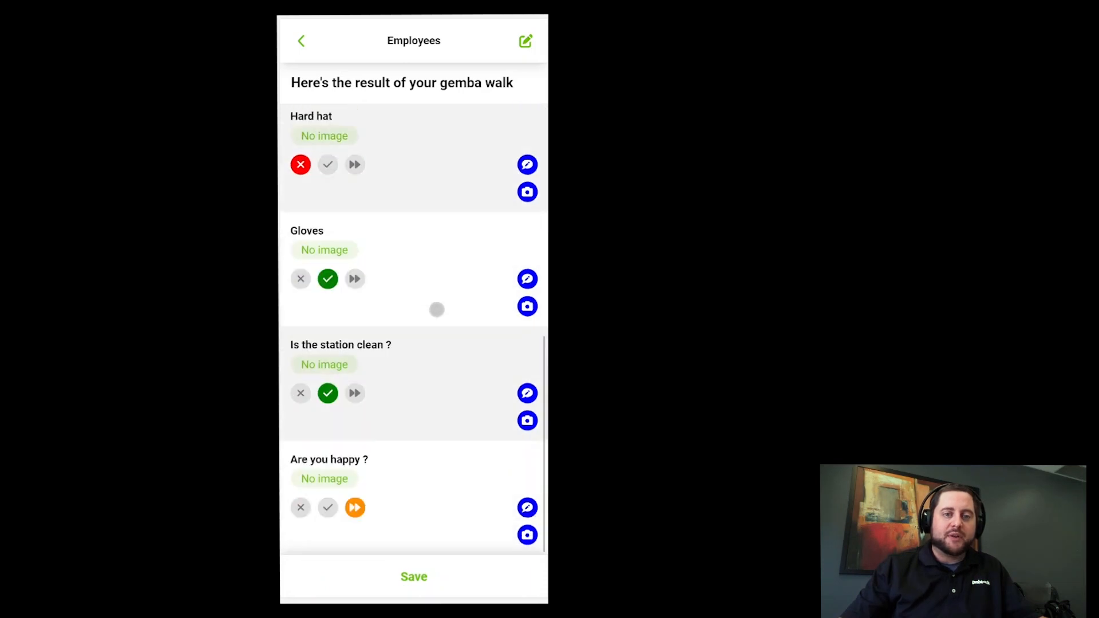
click(414, 578)
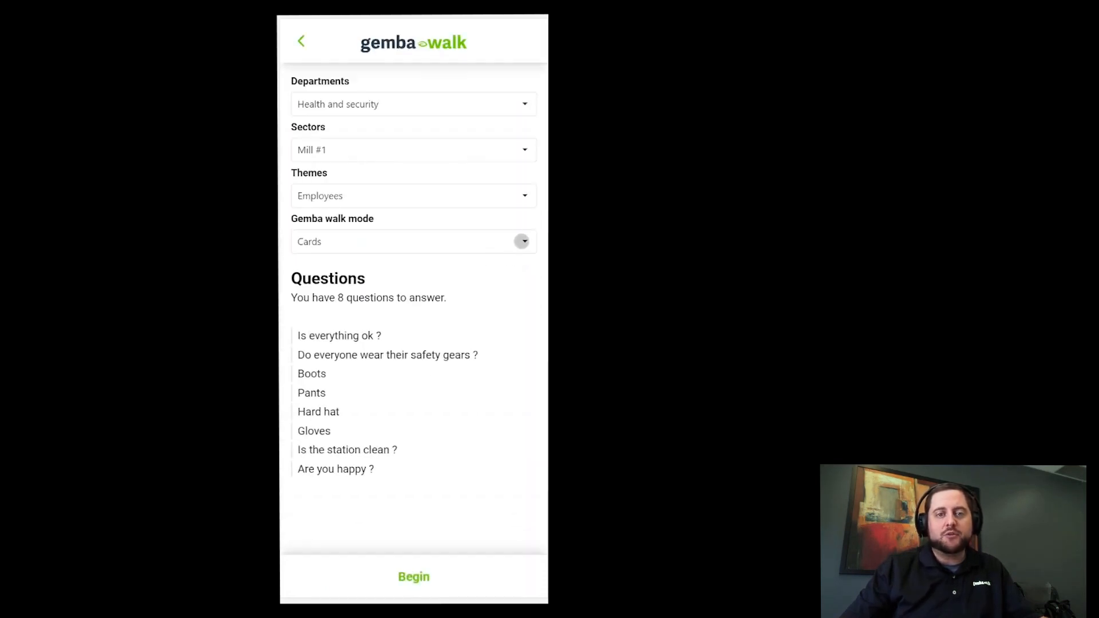
- Set the gemba walk mode to Summary and begin another Employees walk
click(520, 241)
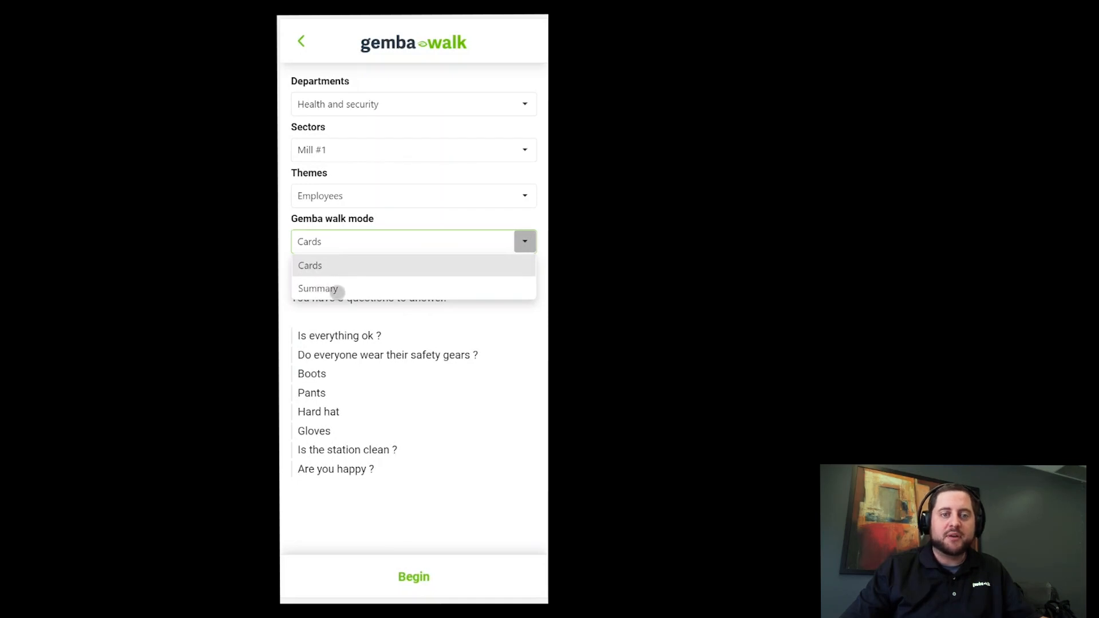
click(324, 289)
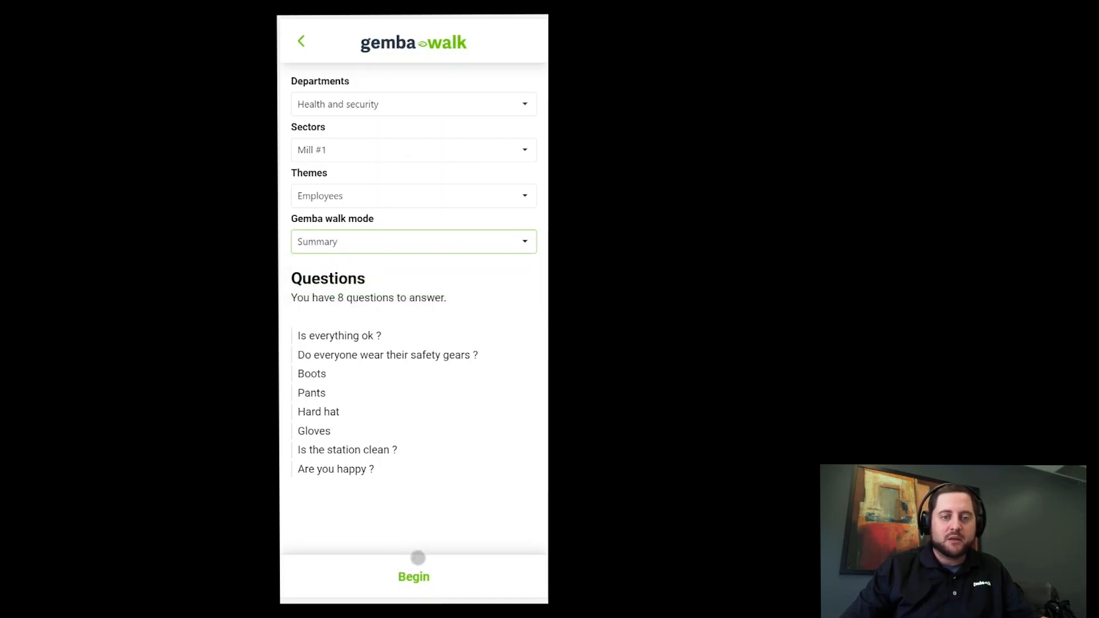
click(414, 579)
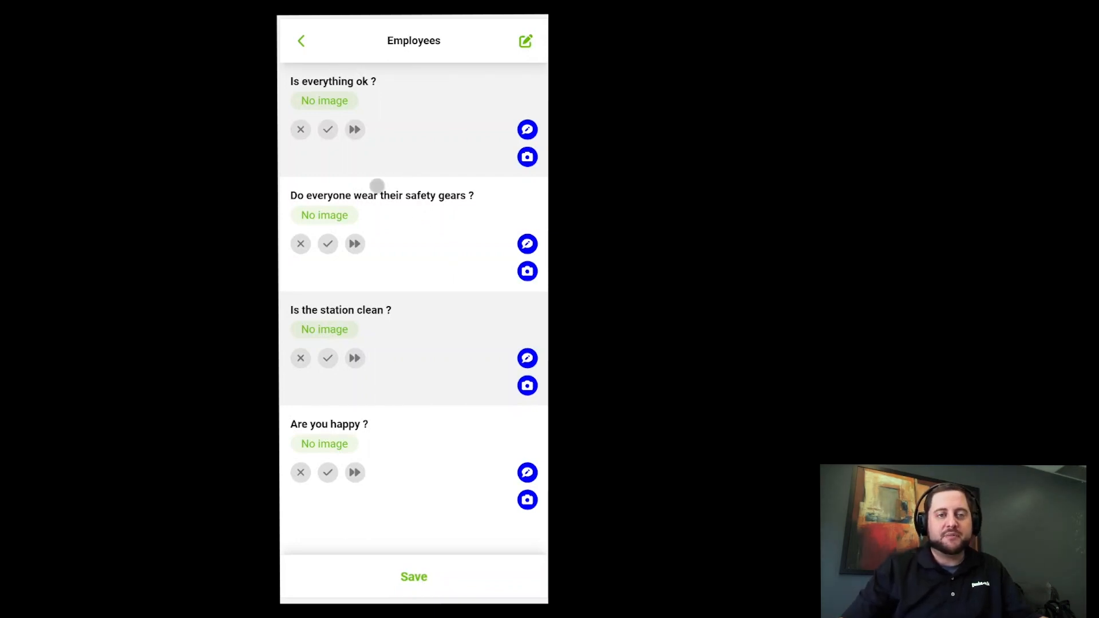
- Answer the first three questions of the summary positively, skip "Are you happy ?" and save the walk
click(327, 130)
click(328, 244)
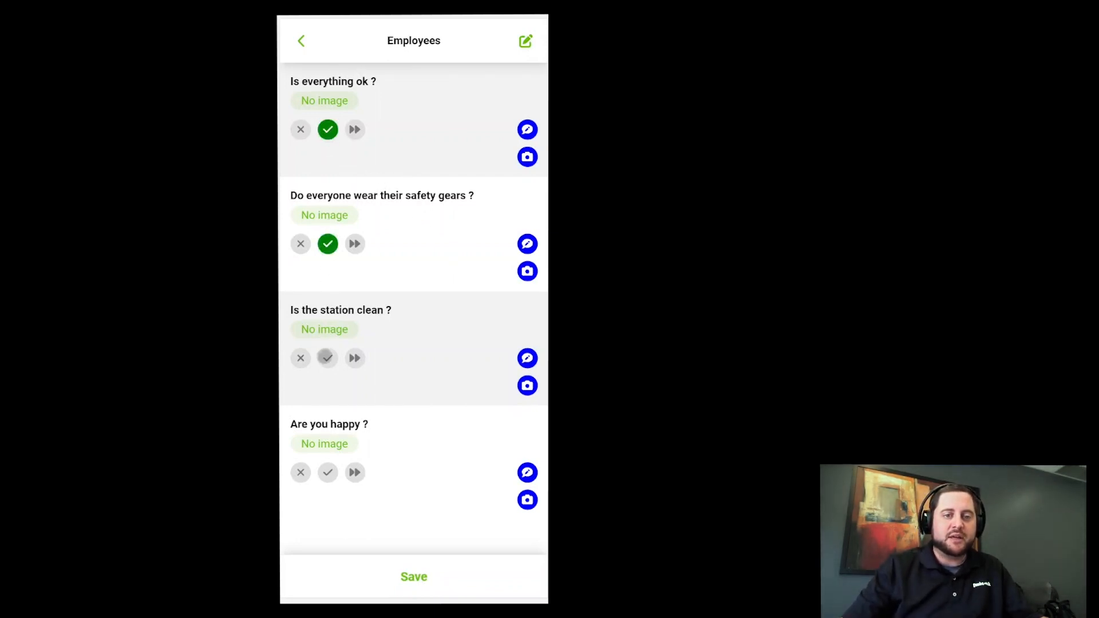
click(328, 358)
click(327, 473)
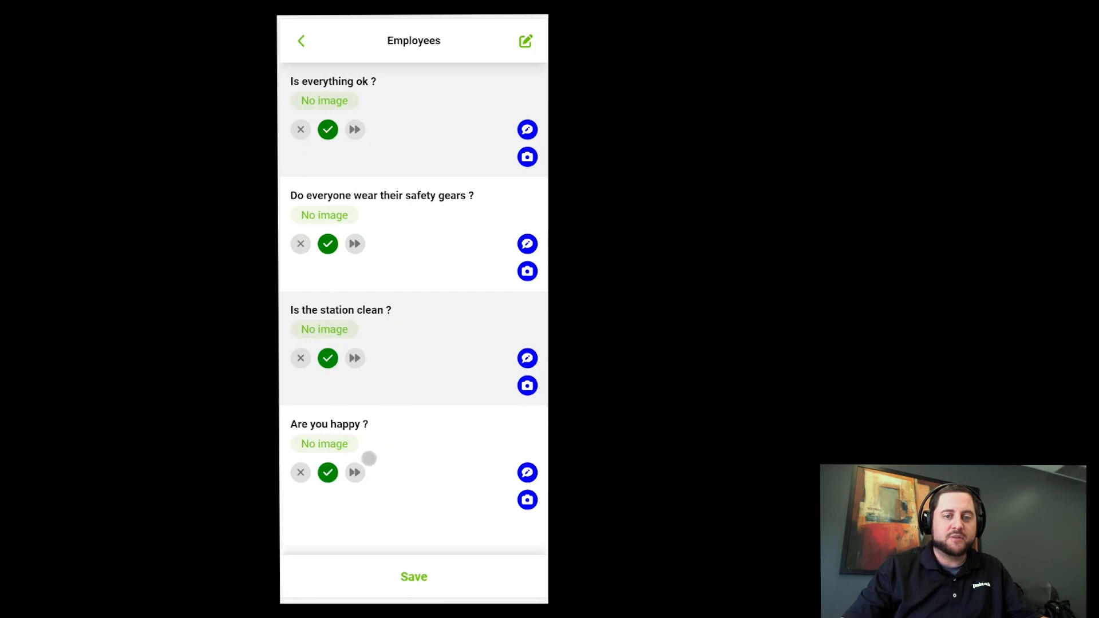
click(355, 473)
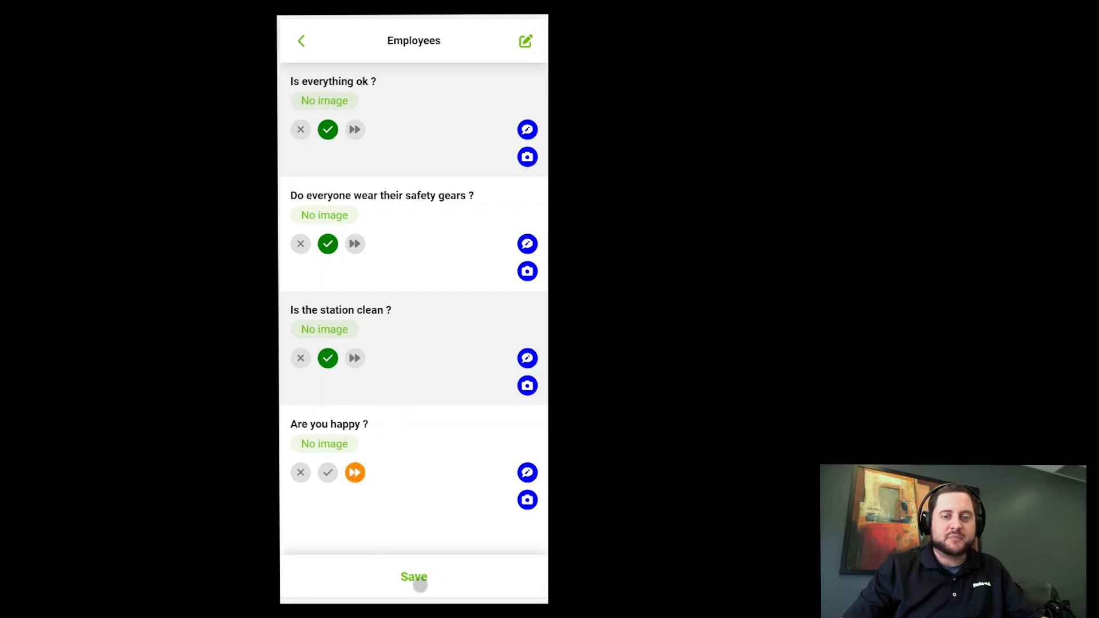
click(424, 578)
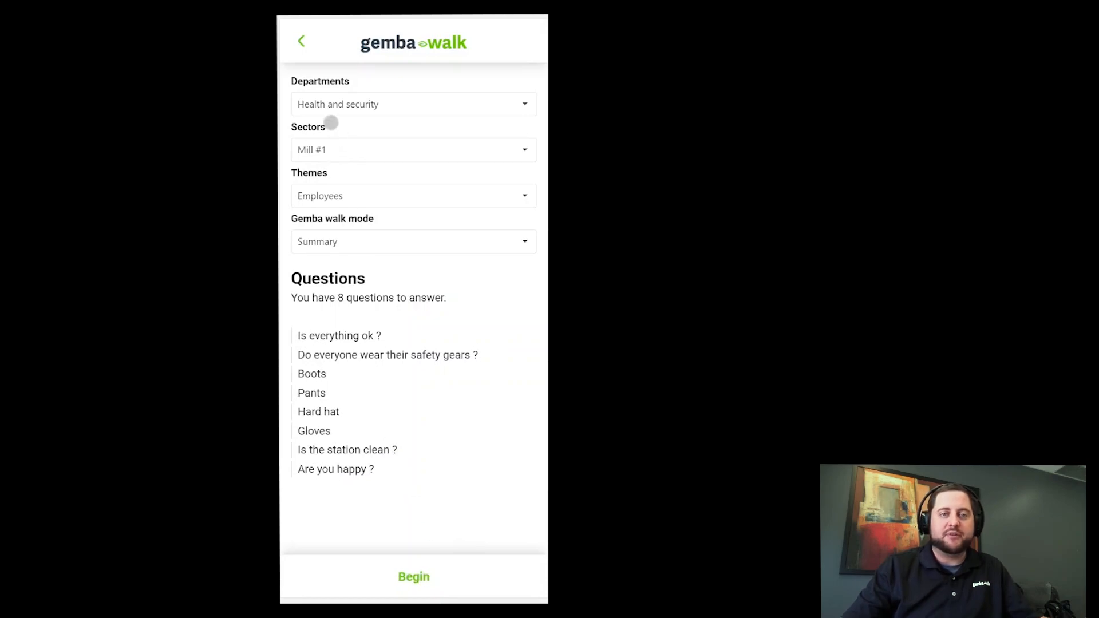
- Leave the mobile walk setup and filter the web app's results to walk start times from 27/06/2023 08:00:00 onward
click(303, 46)
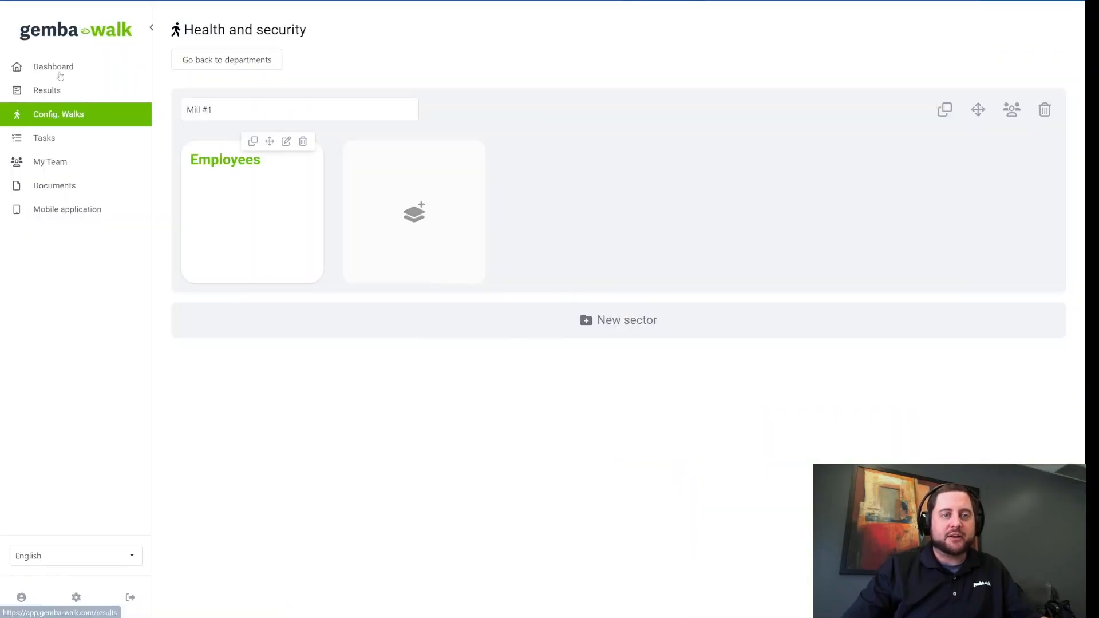
click(39, 92)
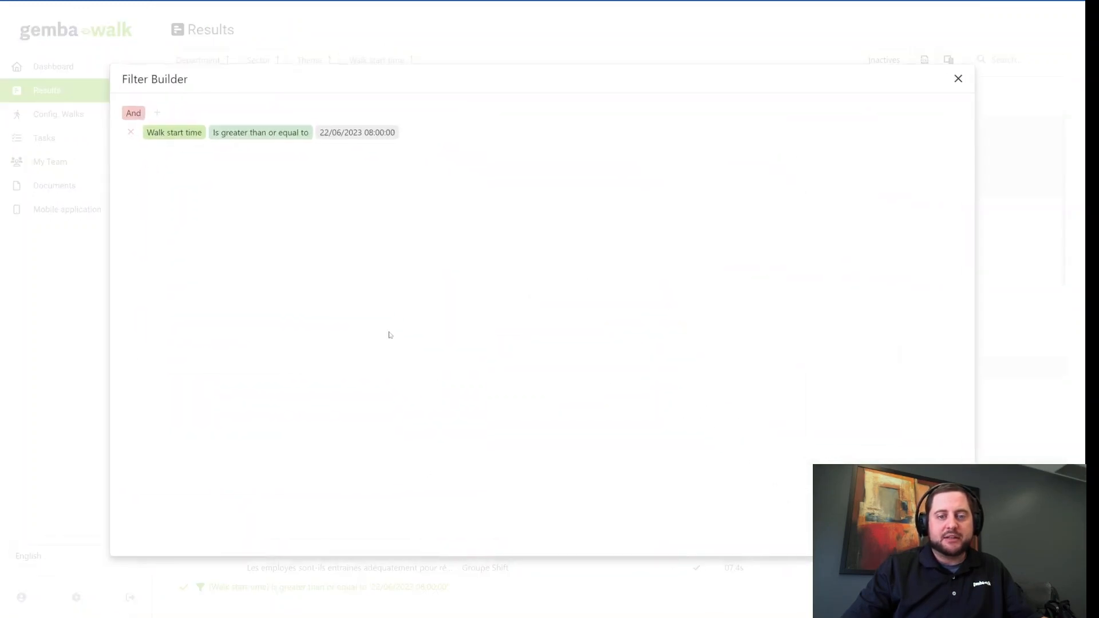
click(363, 135)
click(443, 132)
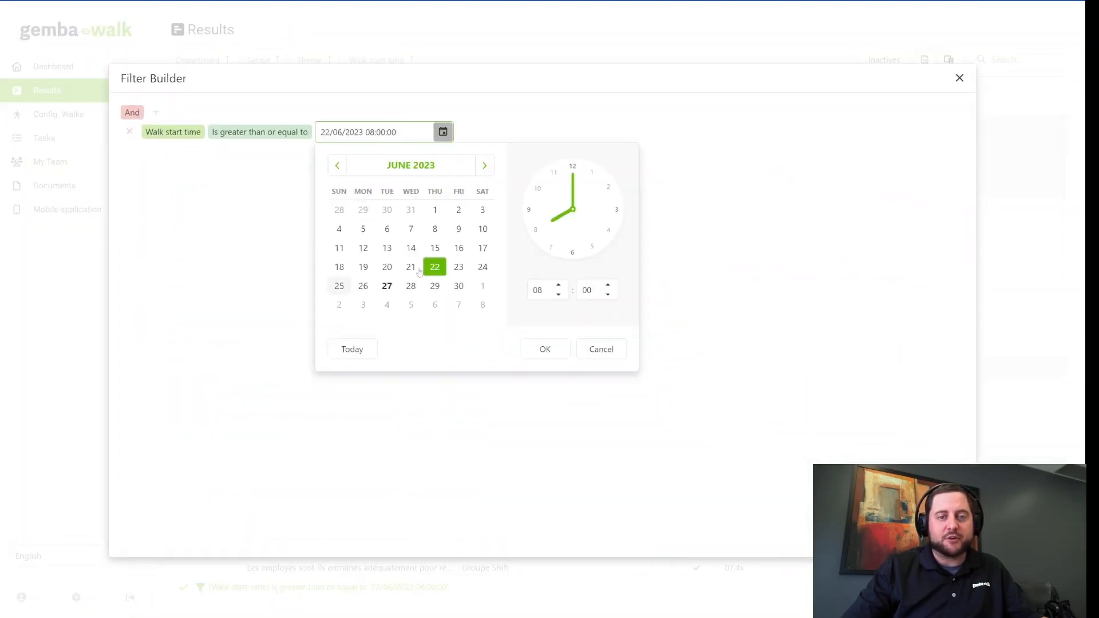
click(387, 285)
click(545, 349)
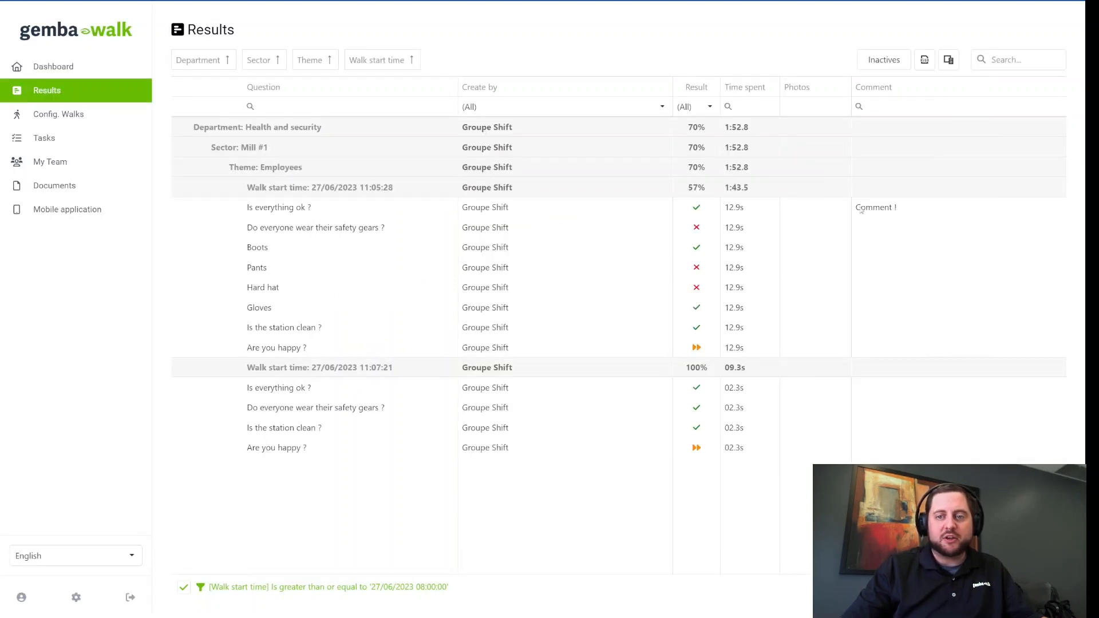
- Examine the comment, time spent, result percentages and questions of the two Employees walks
drag(861, 210, 835, 238)
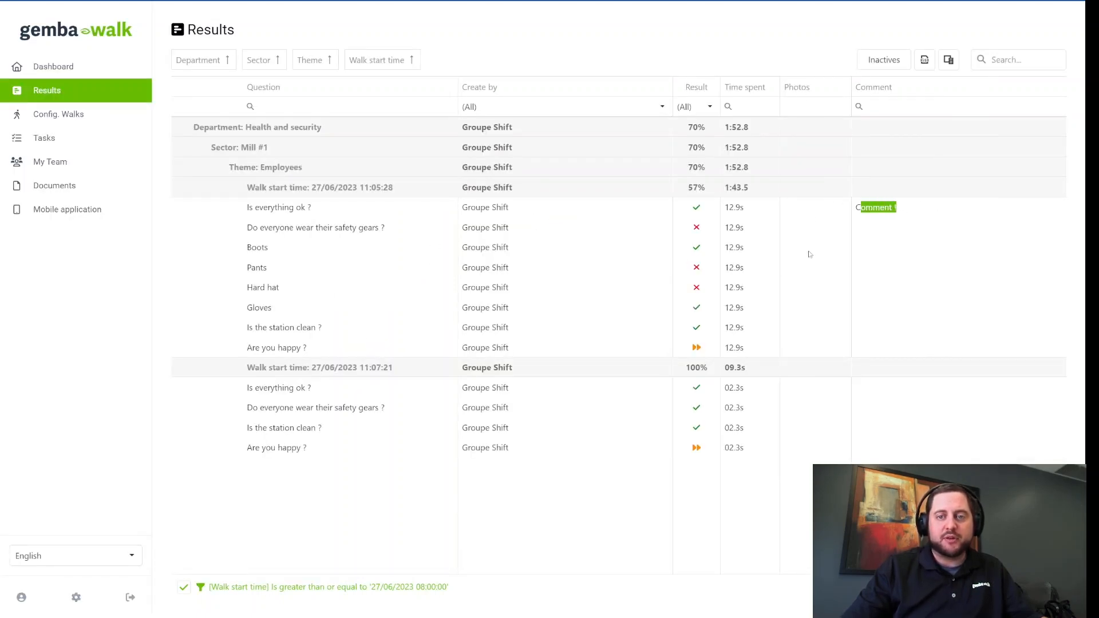
drag(724, 190, 758, 191)
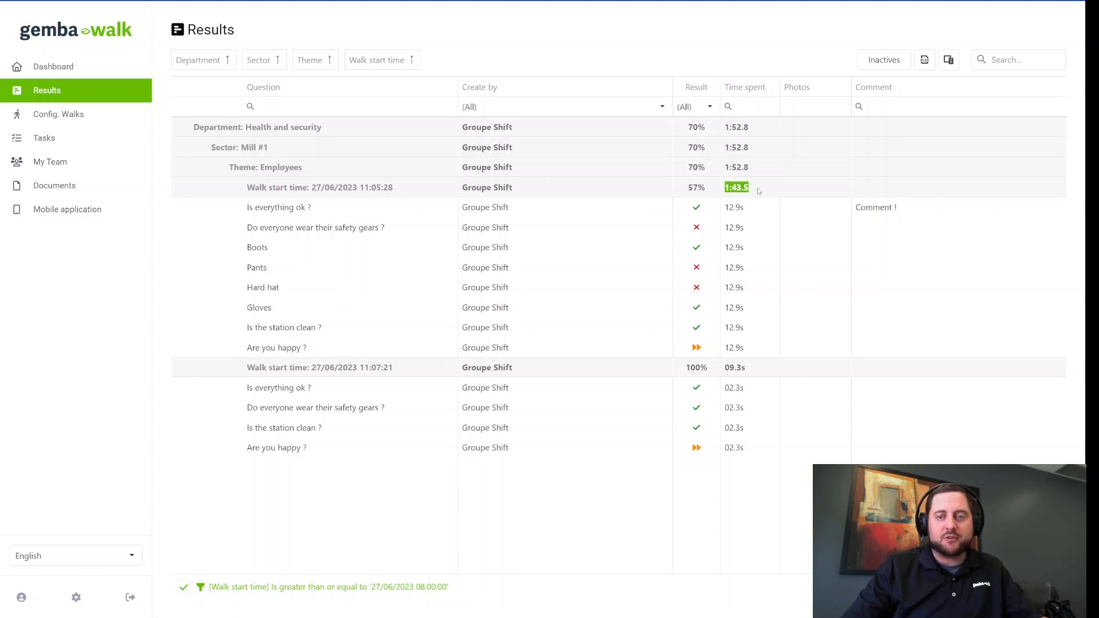
drag(685, 191, 727, 193)
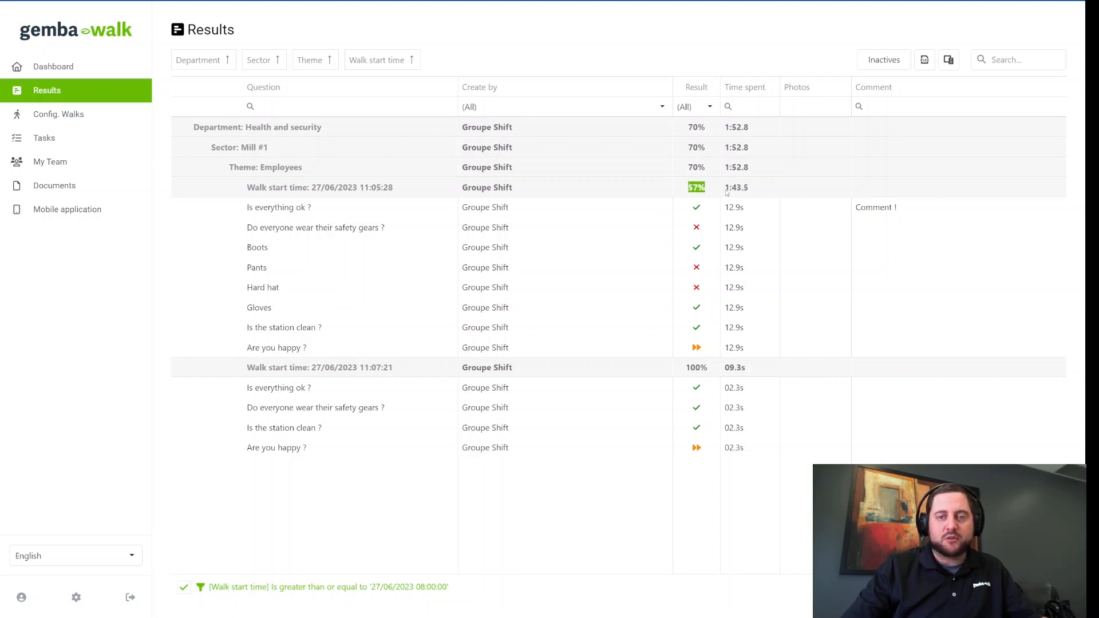
drag(688, 374, 716, 373)
click(696, 375)
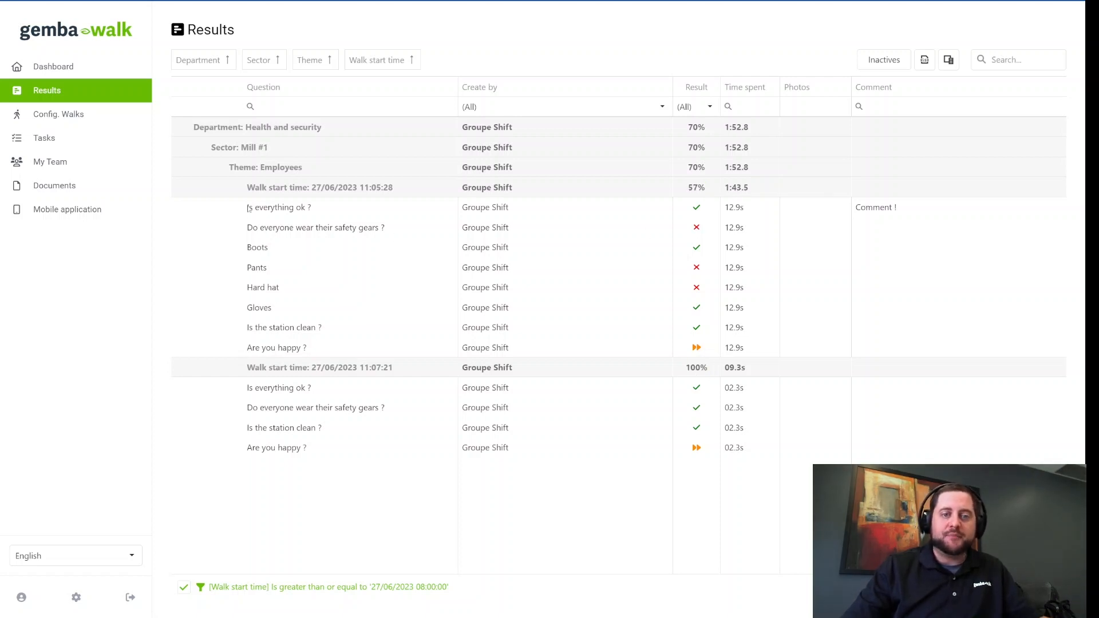
drag(249, 210, 291, 340)
click(302, 337)
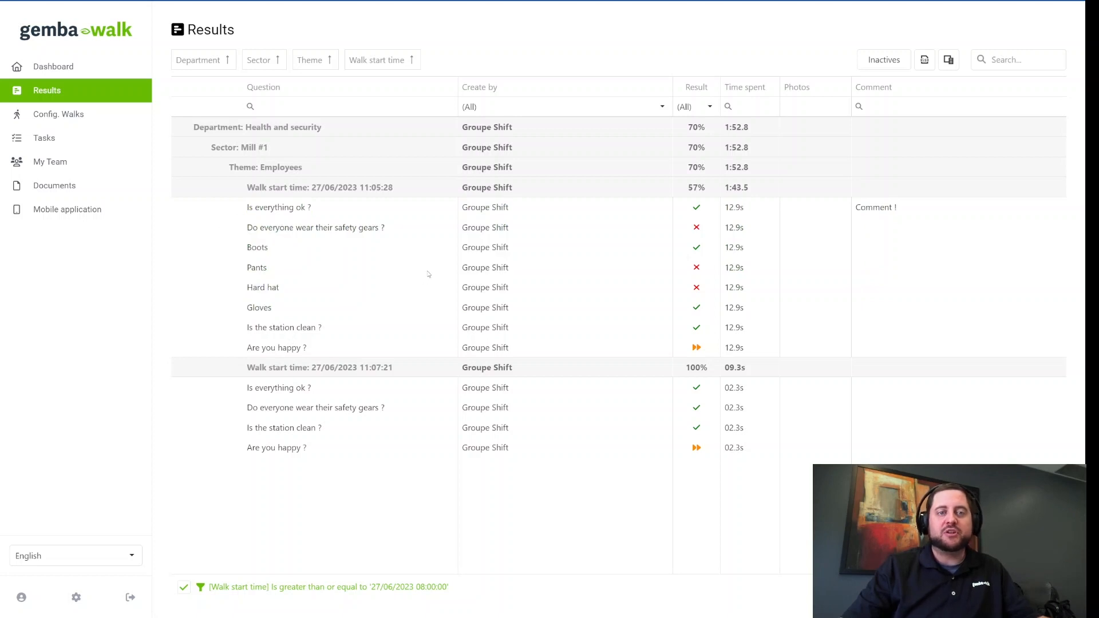
- Open the Plancher de Production task created 26/06/2023 and examine its assignee, corrective description and priority options
click(44, 138)
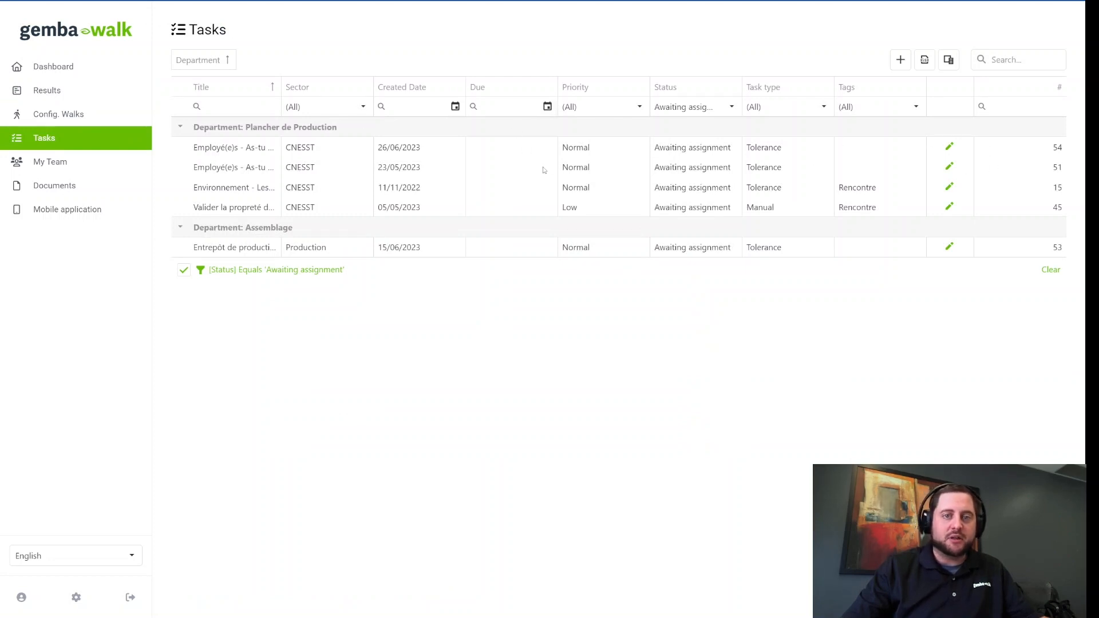
click(946, 149)
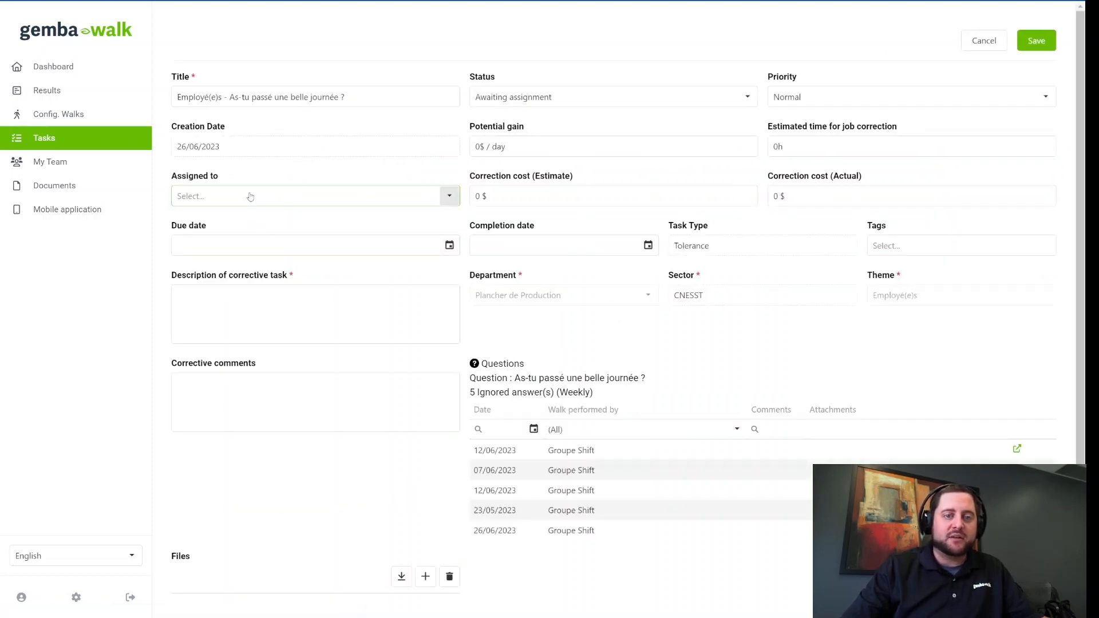
click(250, 197)
click(579, 324)
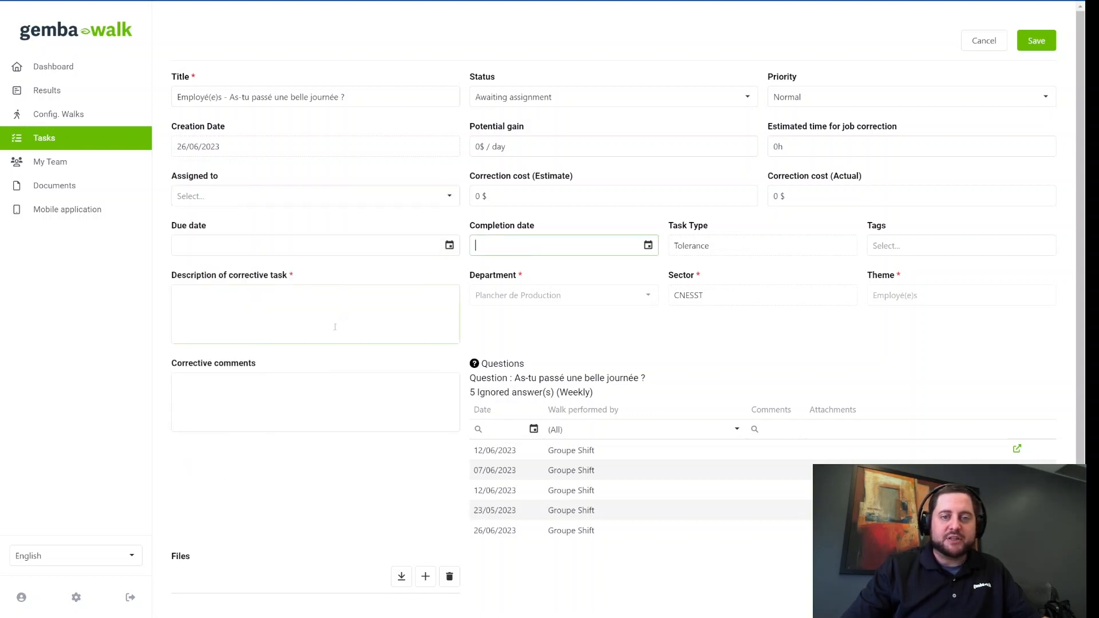
click(244, 305)
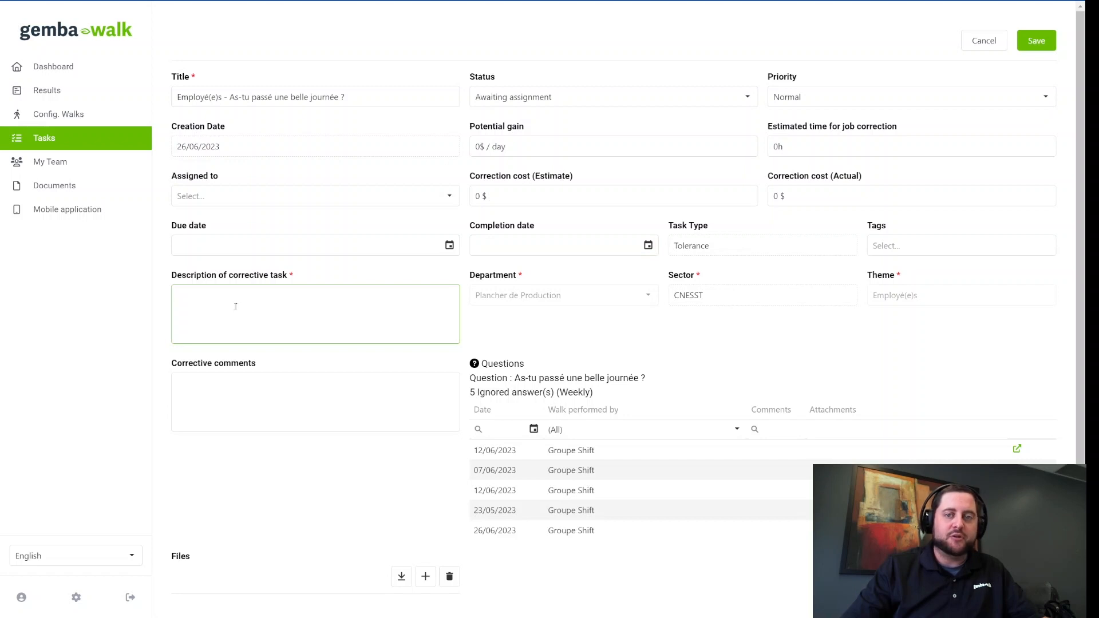
click(893, 67)
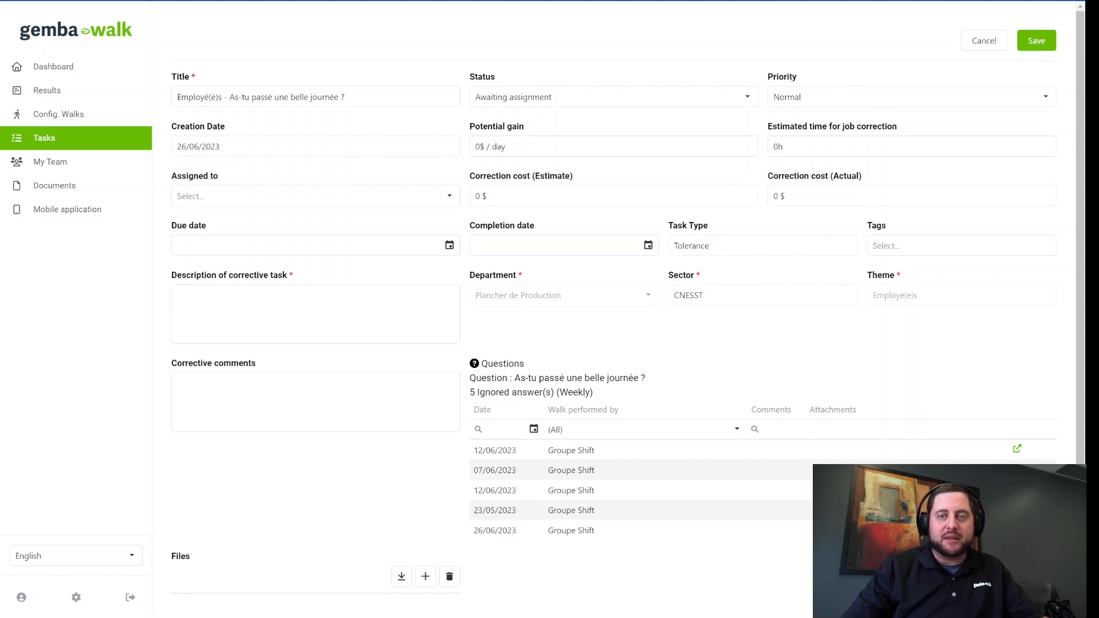
click(797, 109)
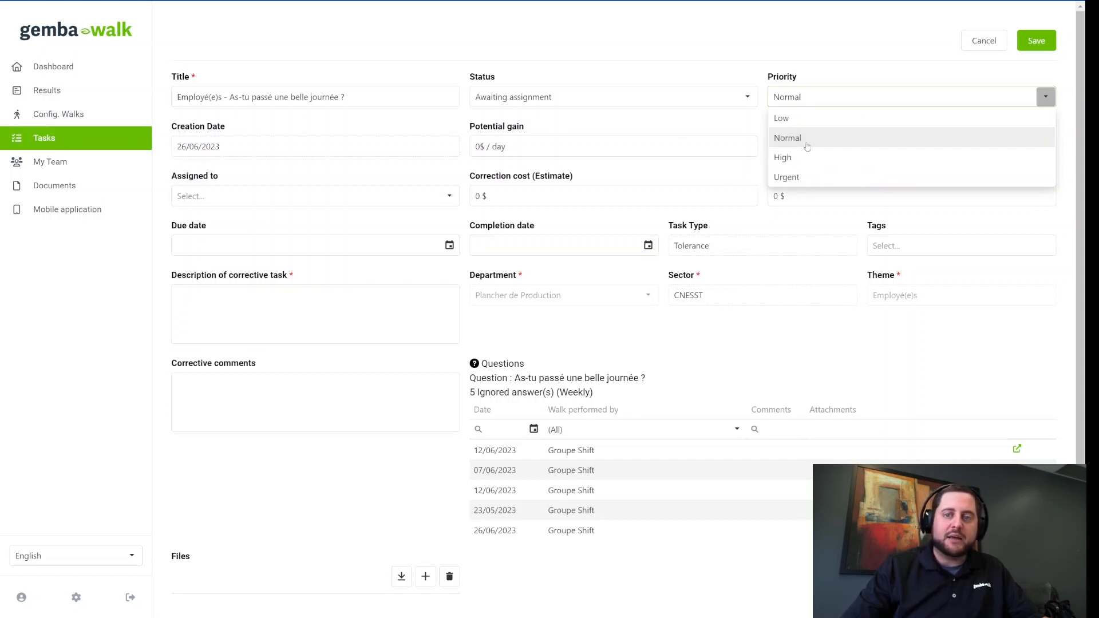
click(847, 49)
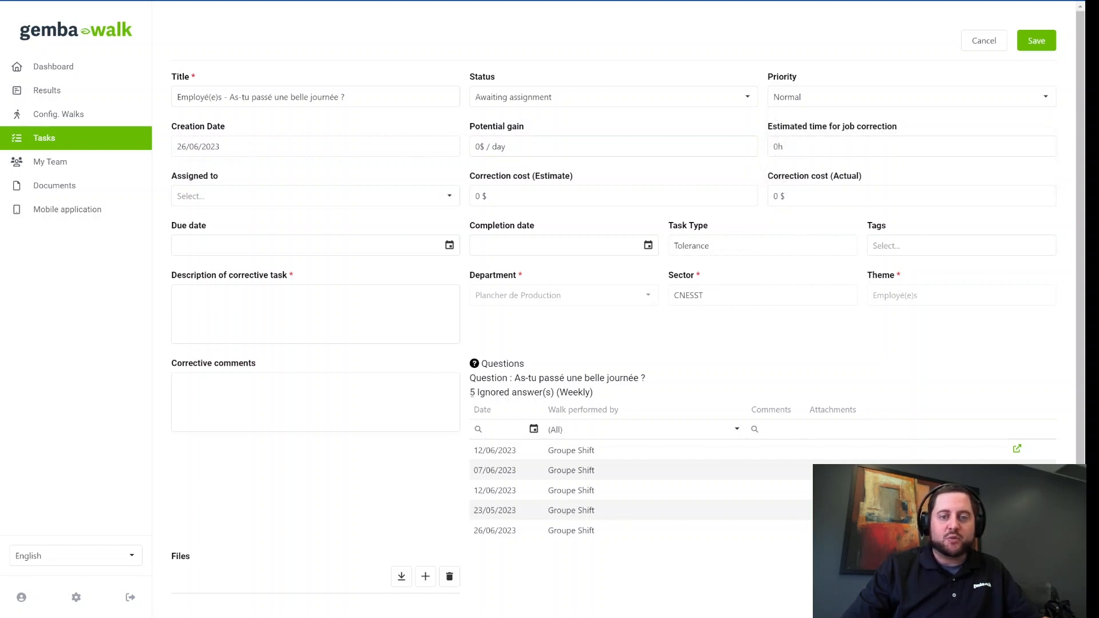
- Examine the task's ignored-answer history, close the task without saving and open the dashboard
drag(470, 392, 615, 399)
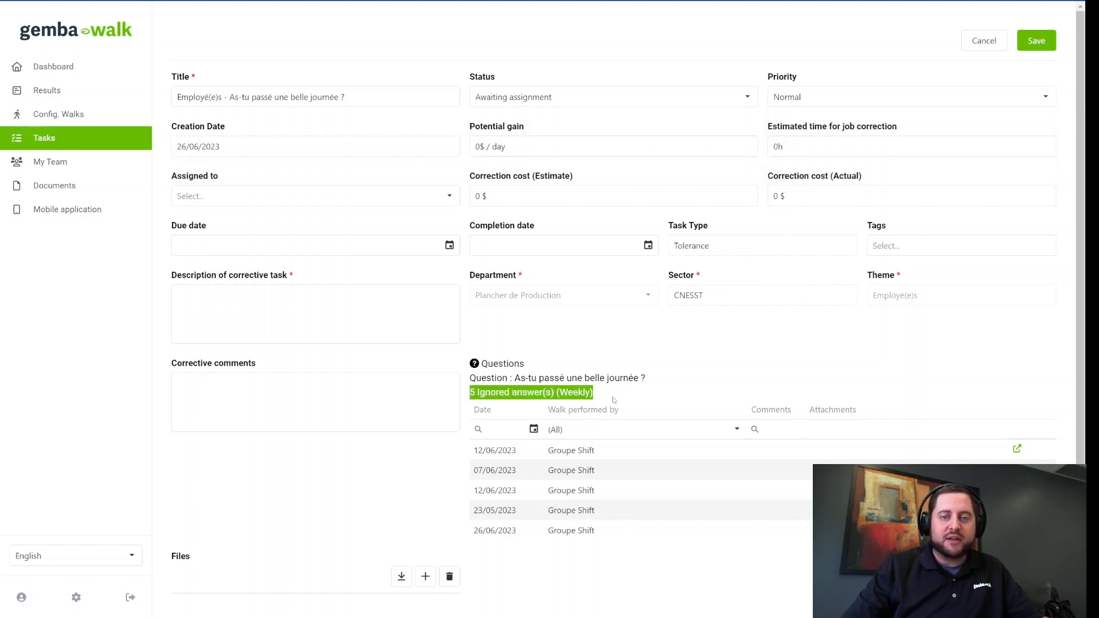
click(506, 393)
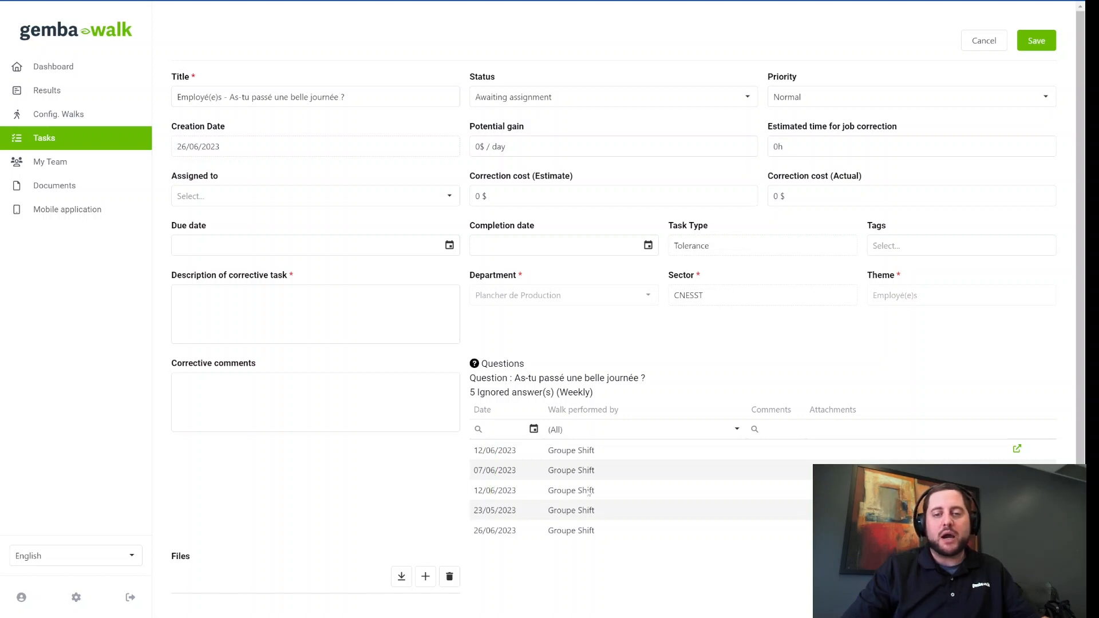
click(983, 41)
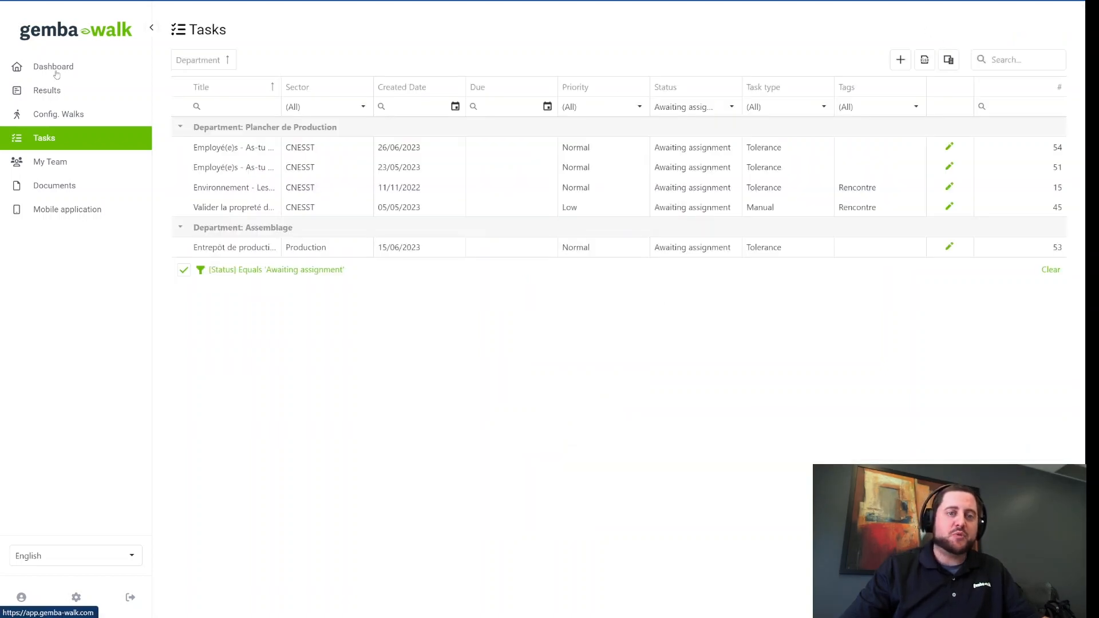
click(56, 71)
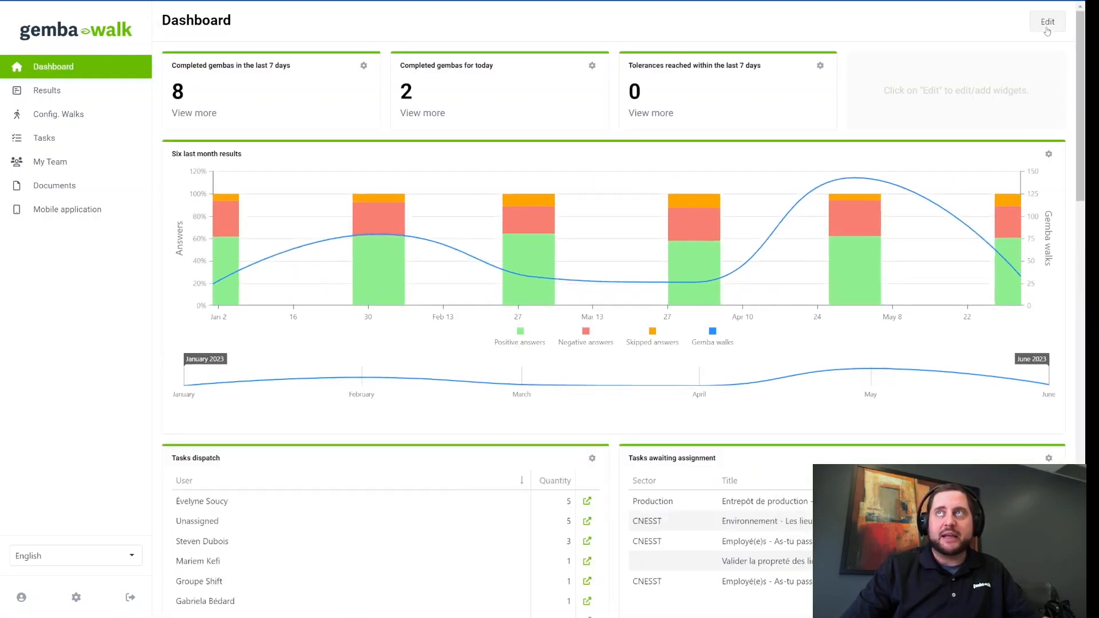
- Examine the dashboard's task dispatch, tasks awaiting assignment, department and task status charts, walk instructions and walk count per period
scroll(209, 260, down, 4)
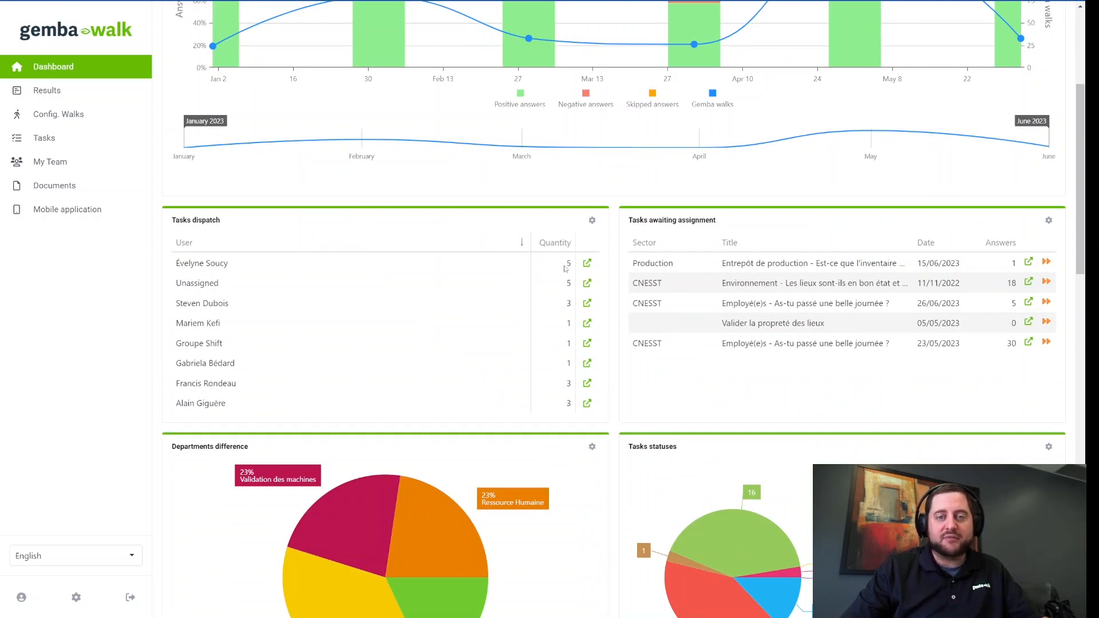
drag(564, 266, 573, 290)
click(203, 290)
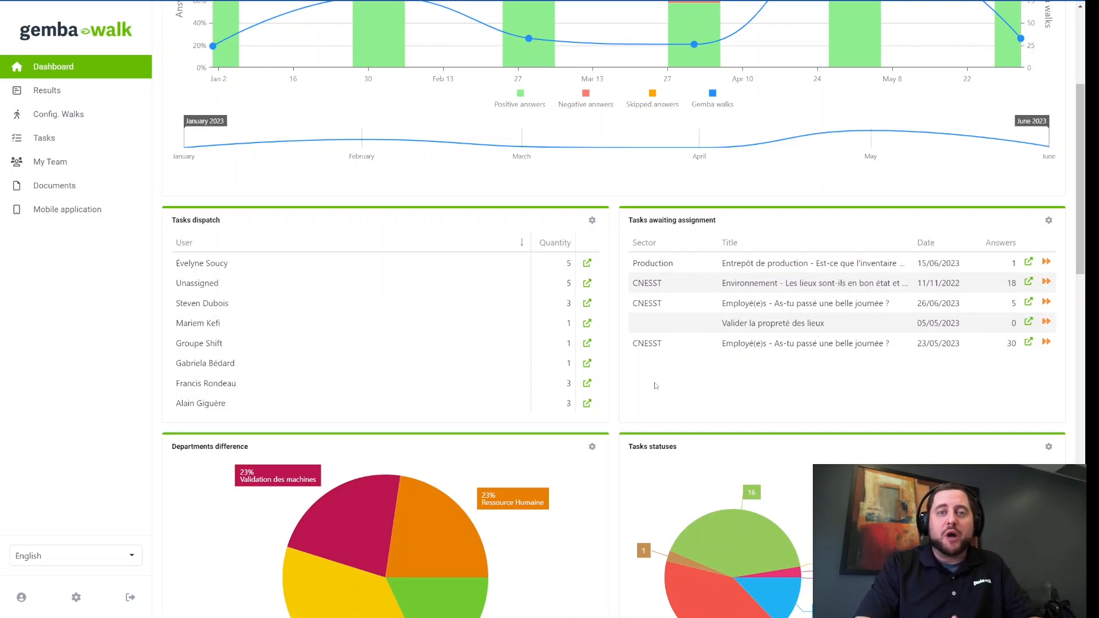
scroll(655, 386, down, 15)
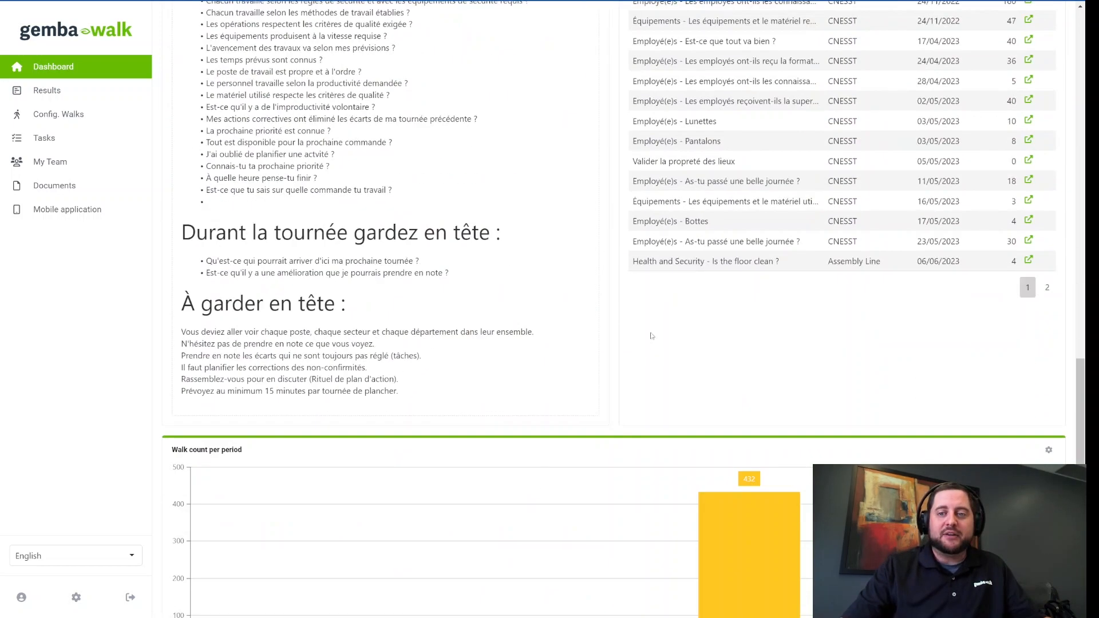
scroll(645, 348, up, 15)
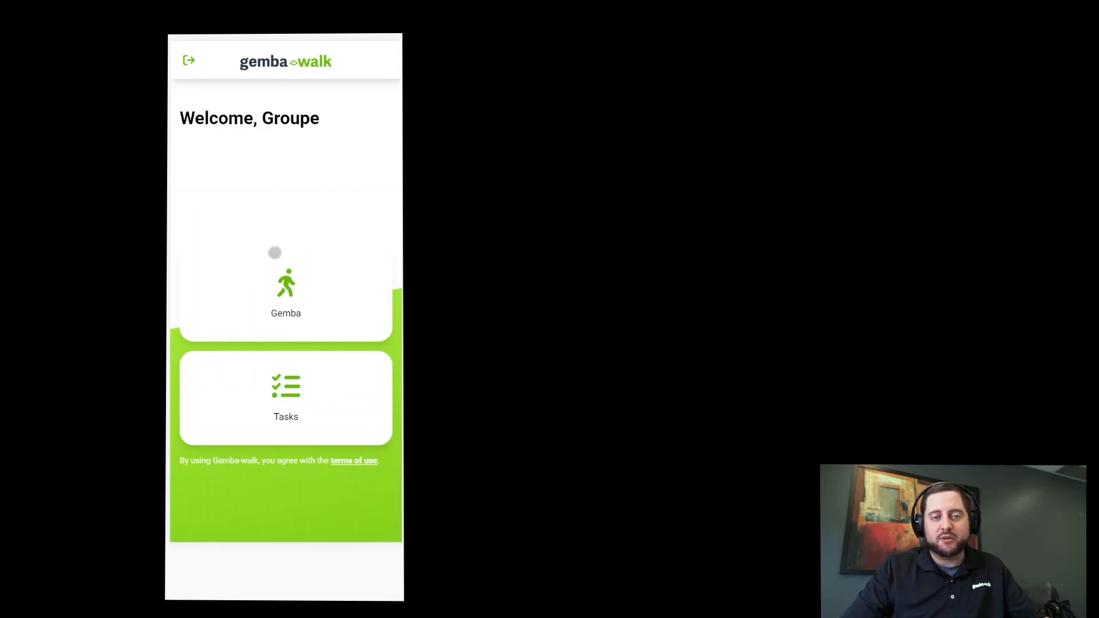
- In the mobile app's tasks, open "Health and Security - Is the floor clean ?", examine its details, description and comments, and leave it
click(296, 405)
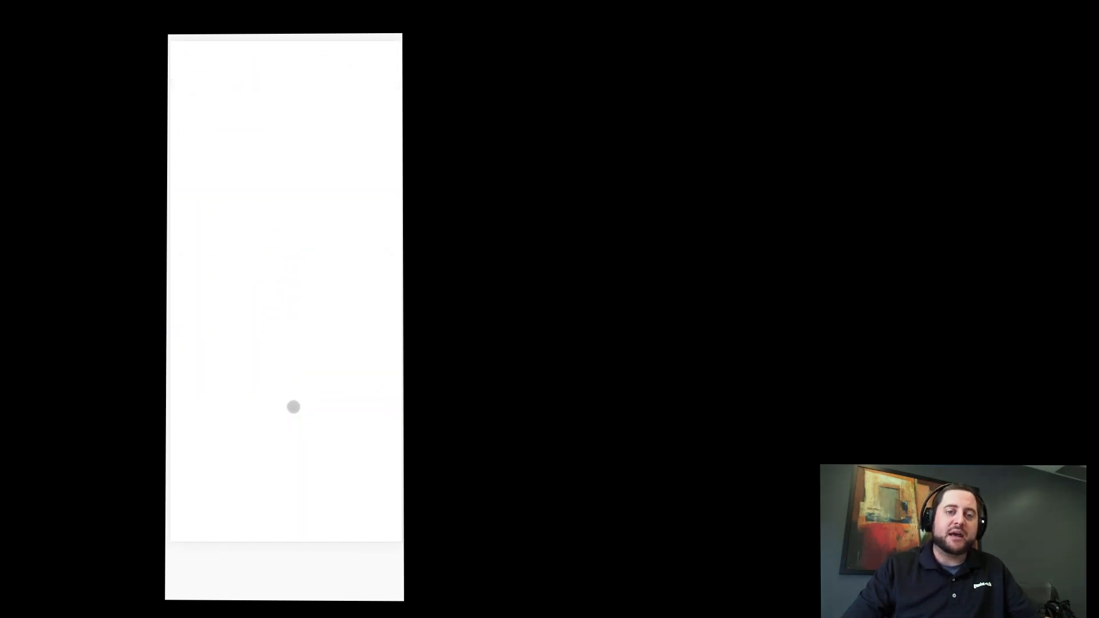
click(268, 224)
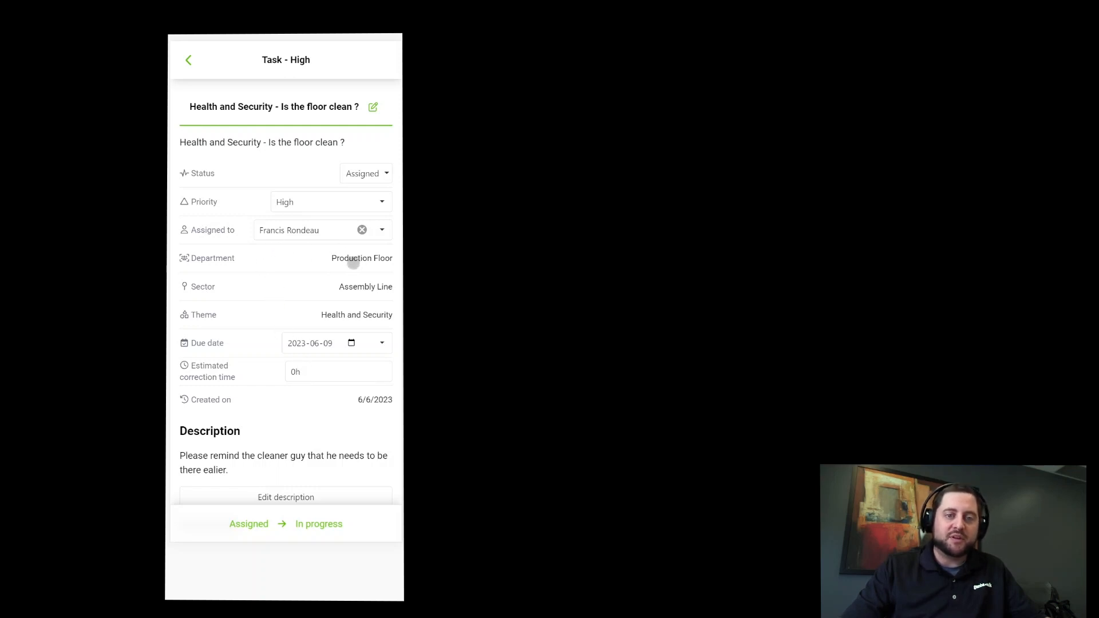
scroll(243, 370, down, 3)
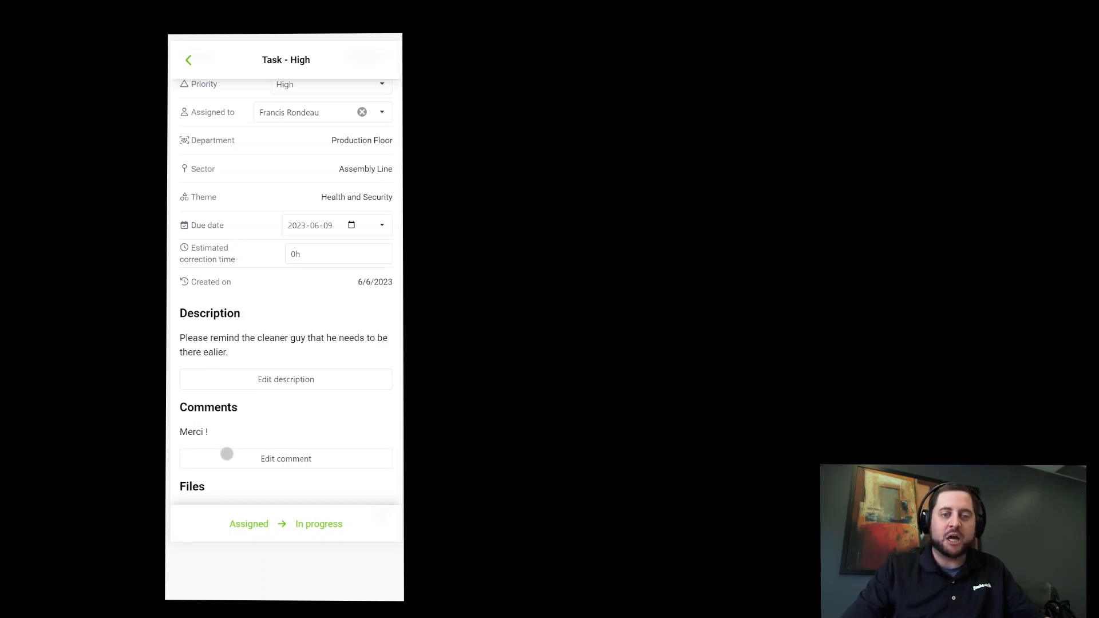
scroll(227, 454, down, 3)
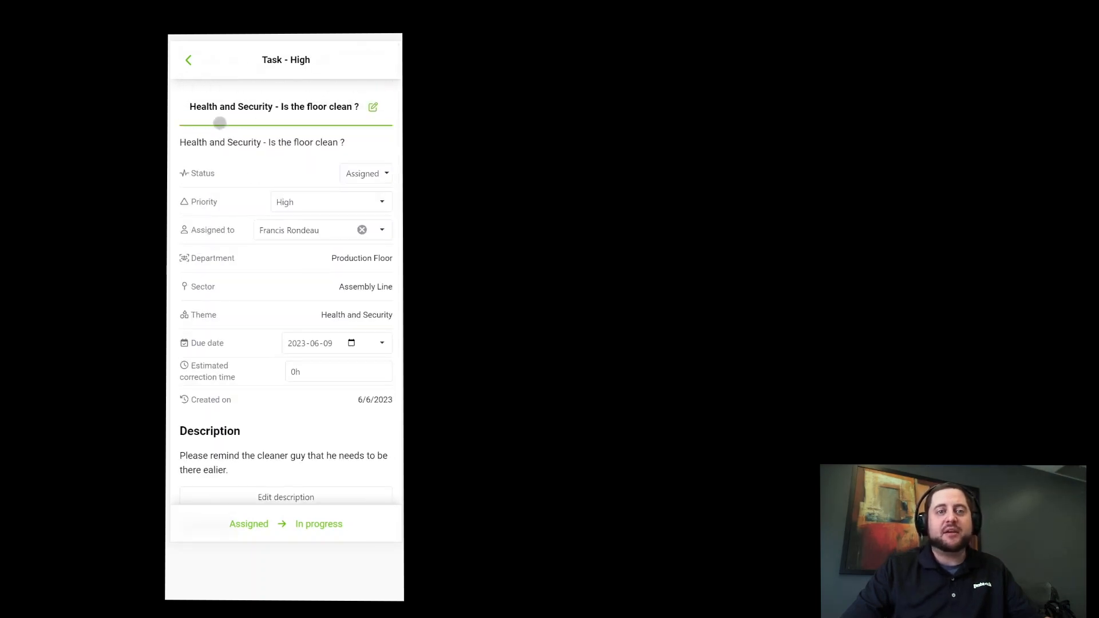
click(188, 59)
click(189, 60)
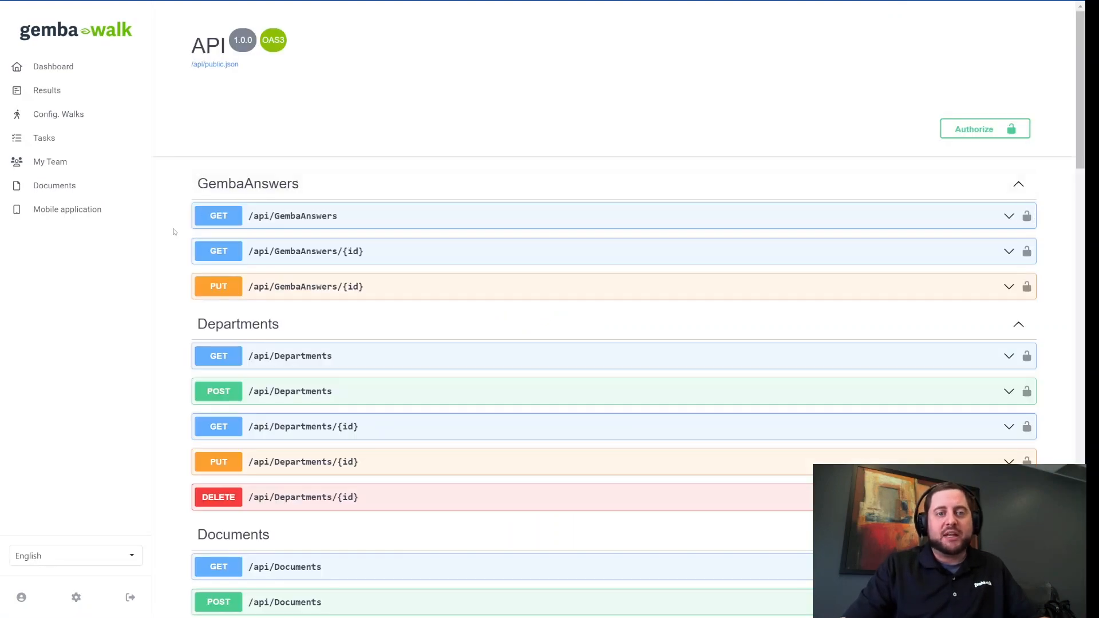
- Examine the web app's API documentation, covering the endpoints from GembaAnswers and Departments through Users, WorkTasks, Login and Tokens
scroll(175, 231, down, 2)
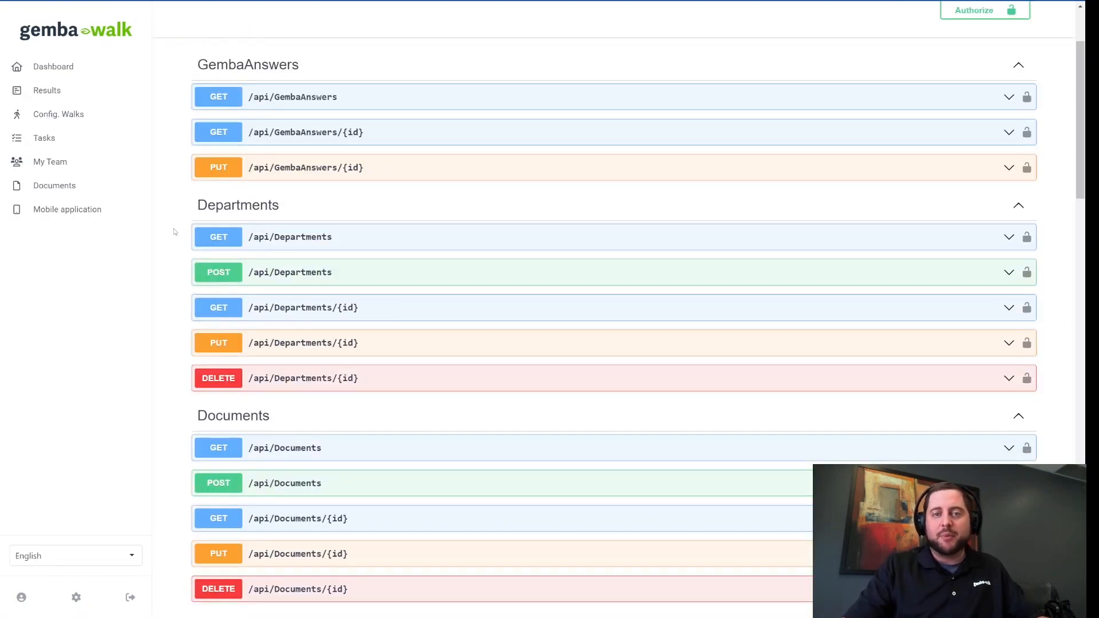
scroll(175, 231, down, 9)
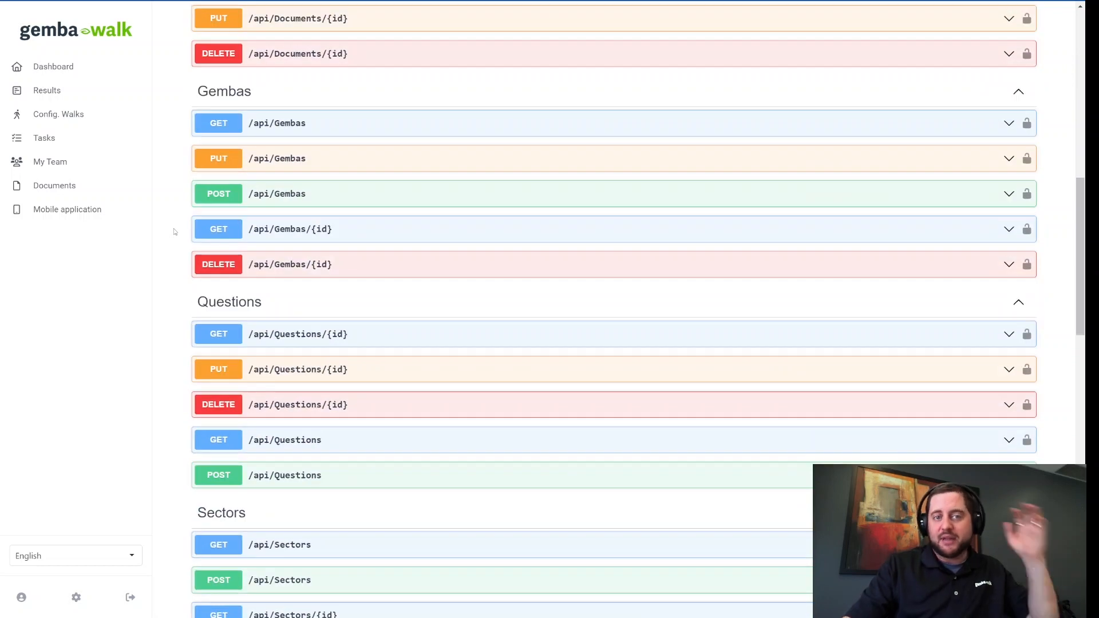
scroll(175, 231, down, 11)
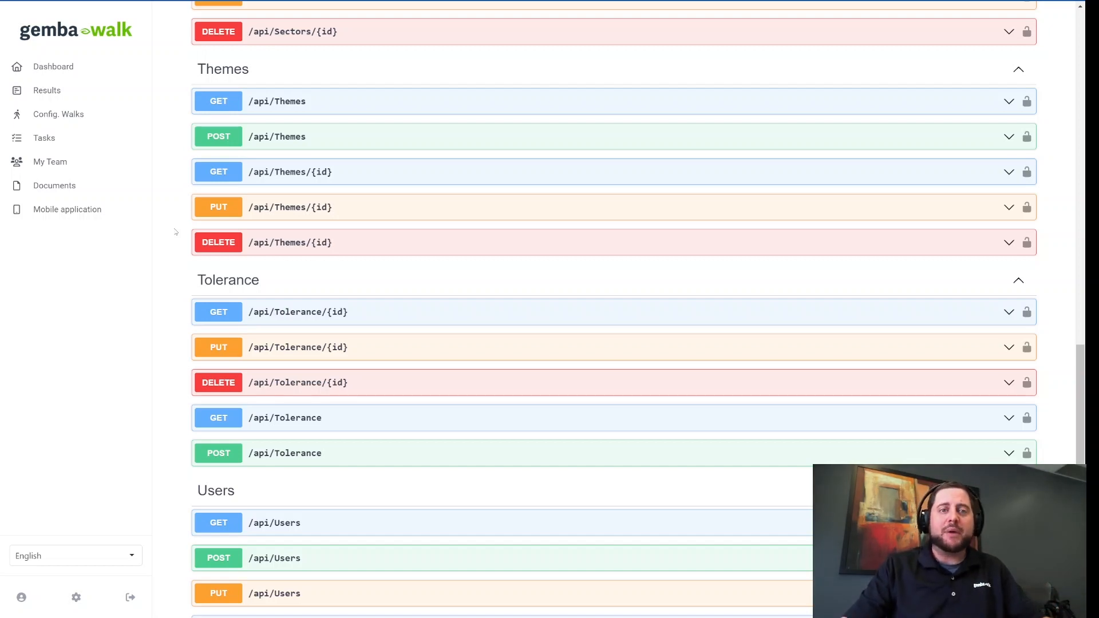
scroll(175, 232, down, 7)
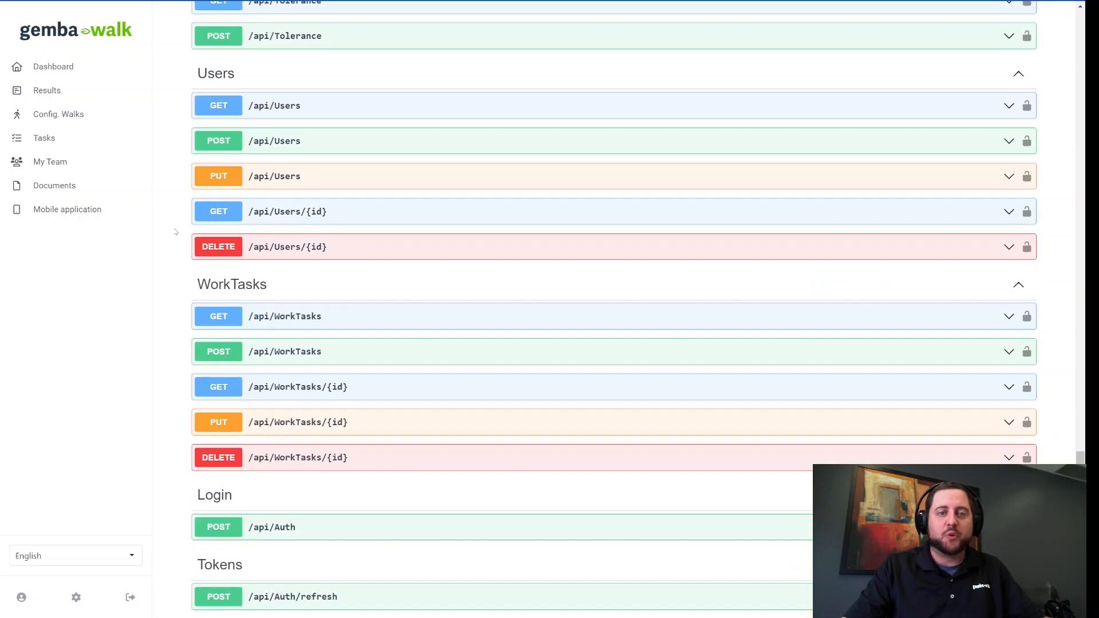
scroll(352, 264, up, 10)
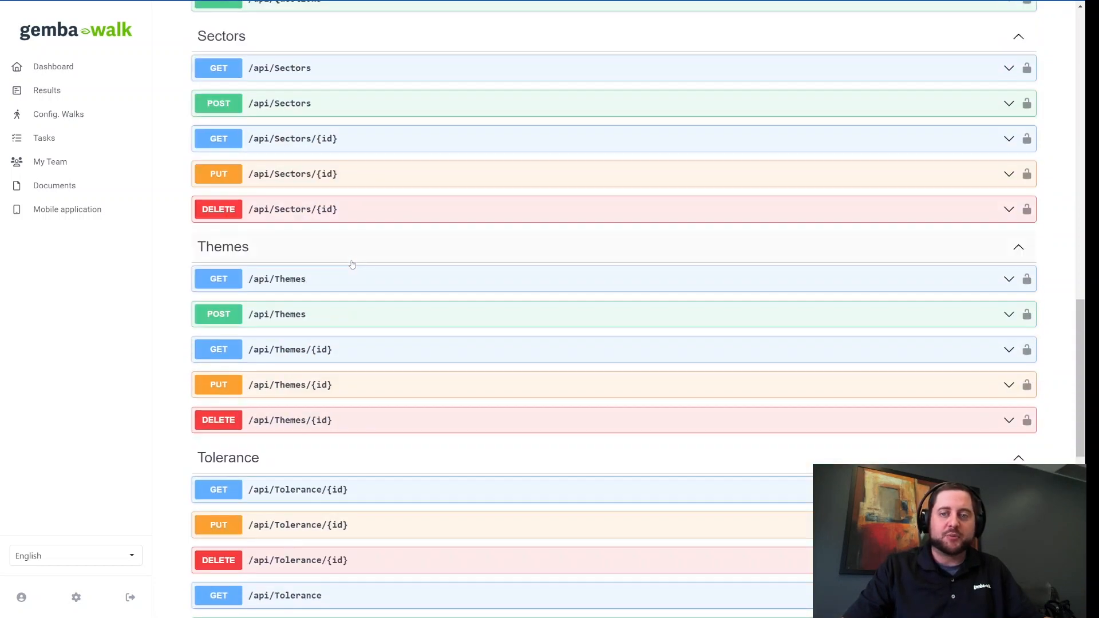
scroll(352, 263, up, 15)
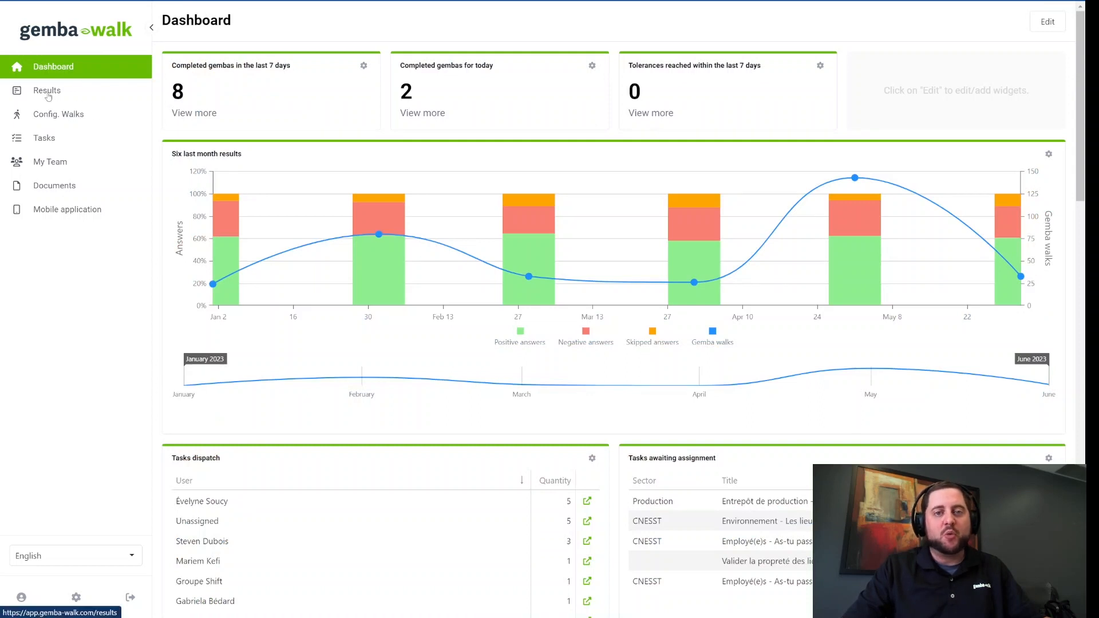
- On the Gemba-Walk website's pricing page, open the support chat, view the conversation and leave it
click(48, 92)
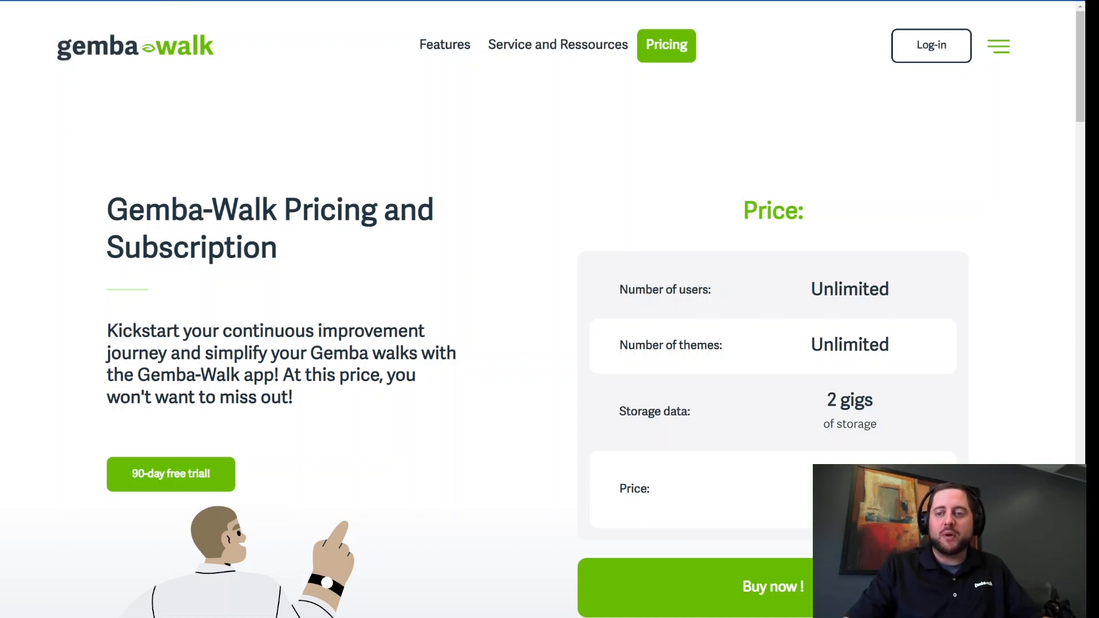
click(1047, 584)
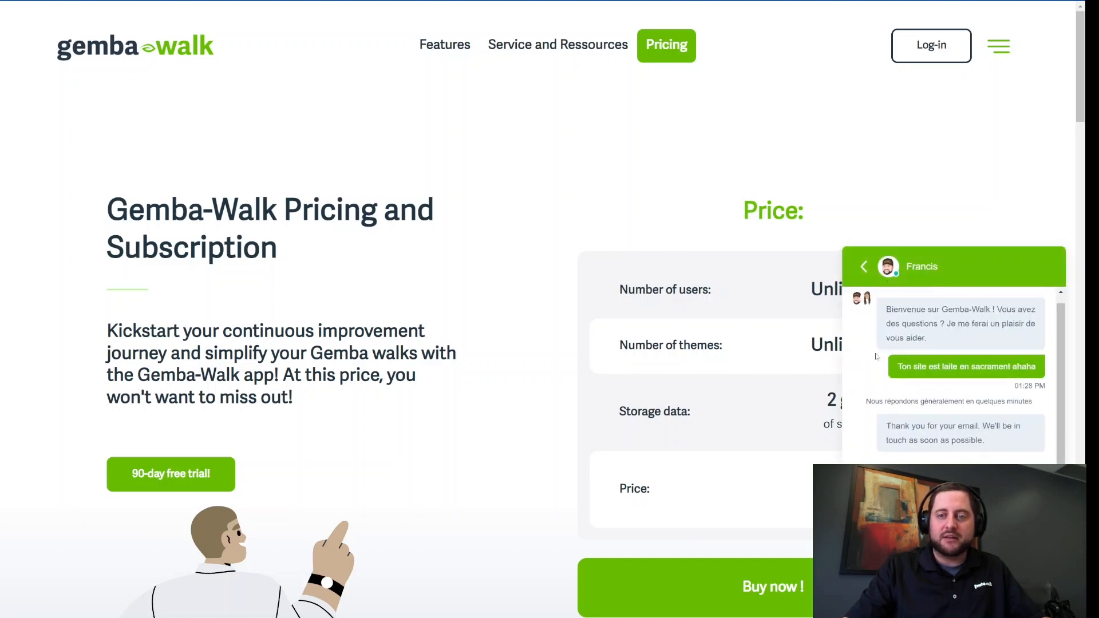
click(864, 267)
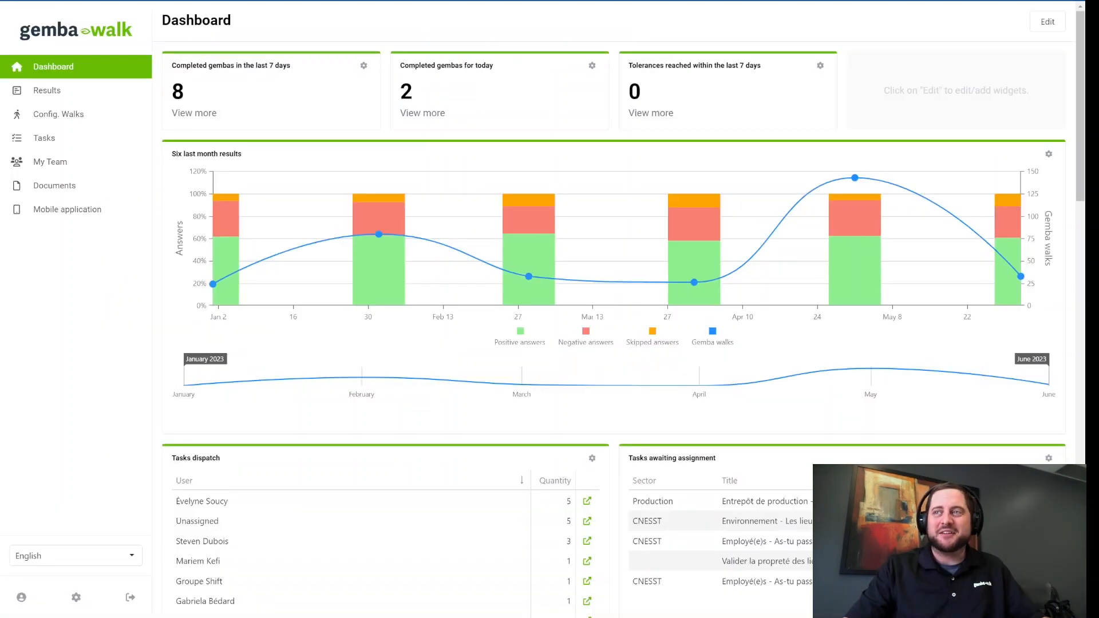